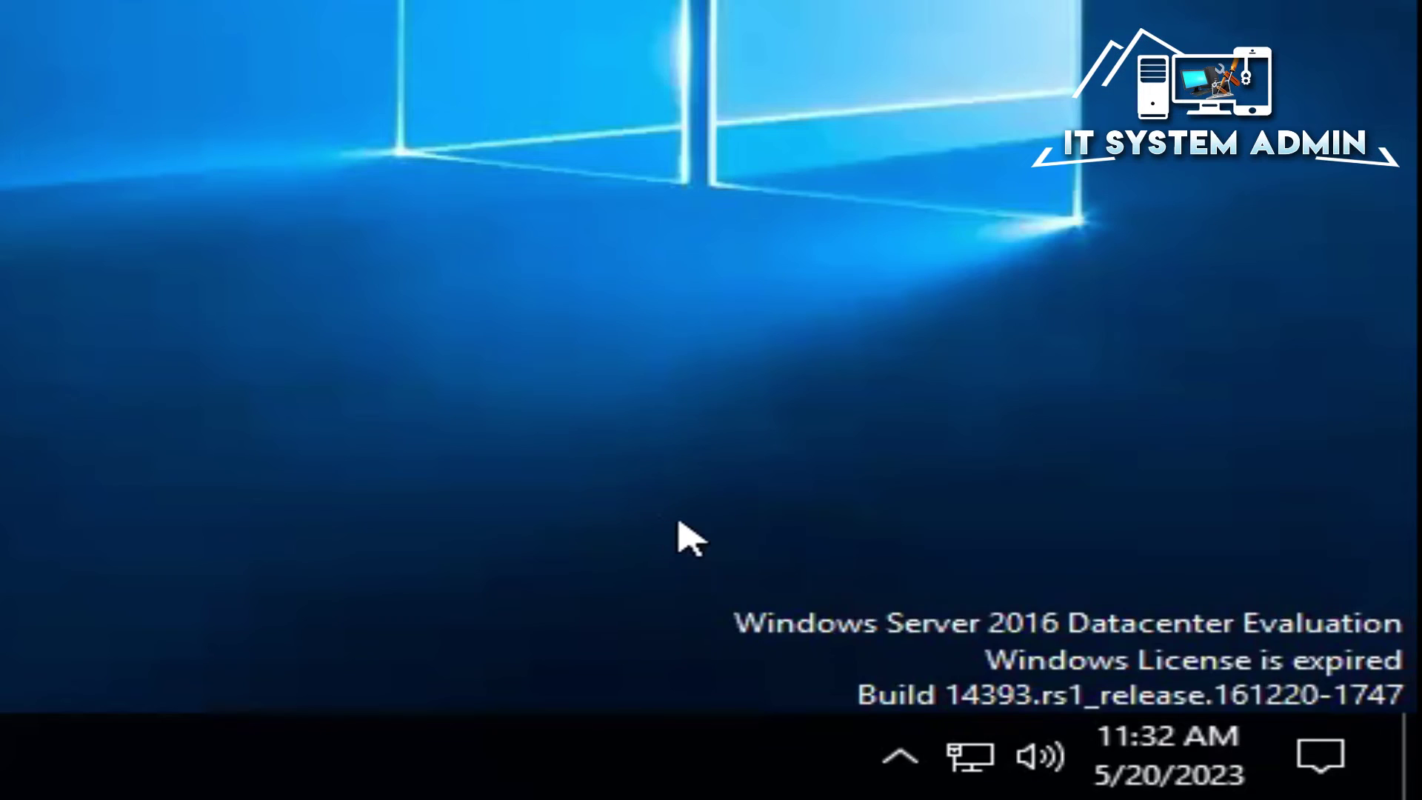
Search for 'this' and open the Properties of the This PC result.
drag(668, 518, 1413, 716)
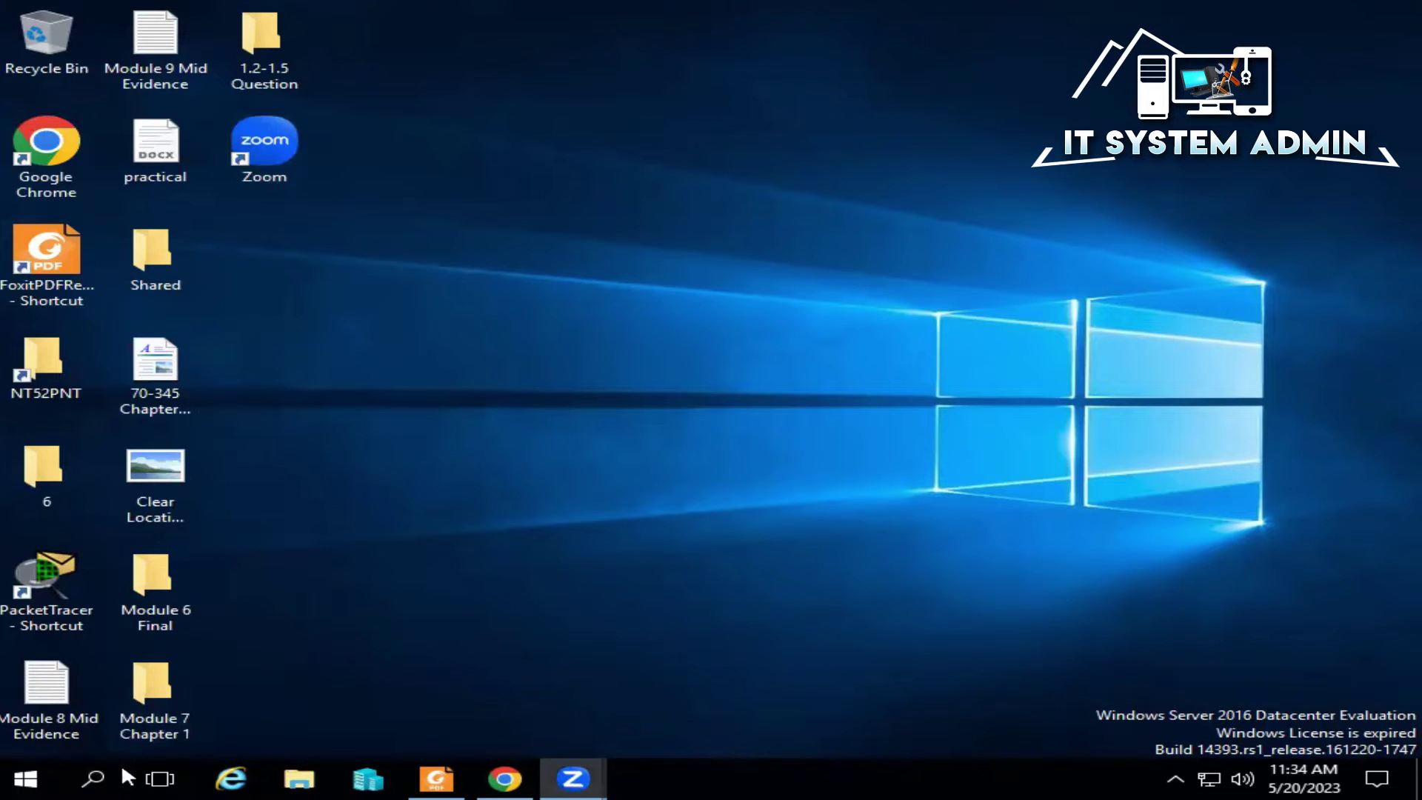
click(98, 775)
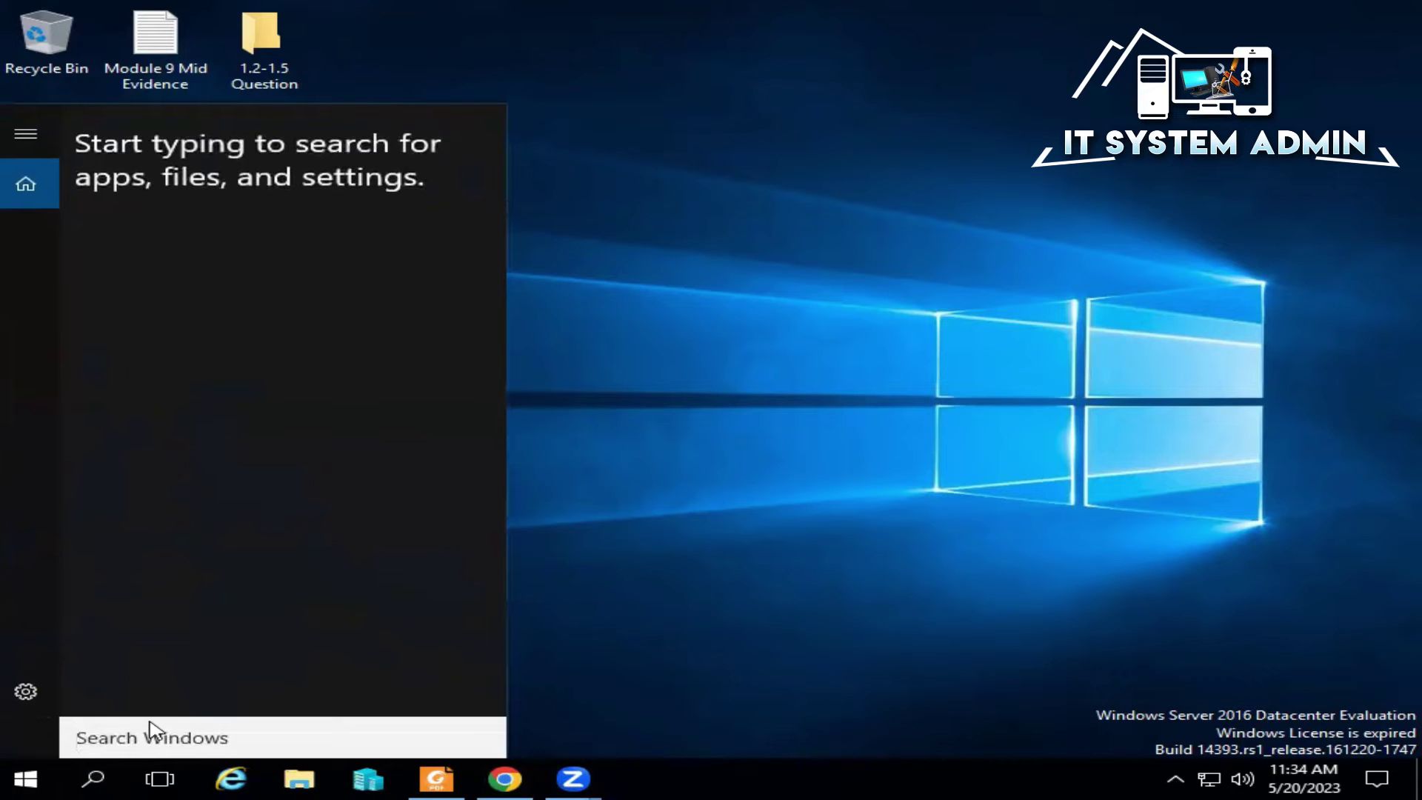
text(ti)
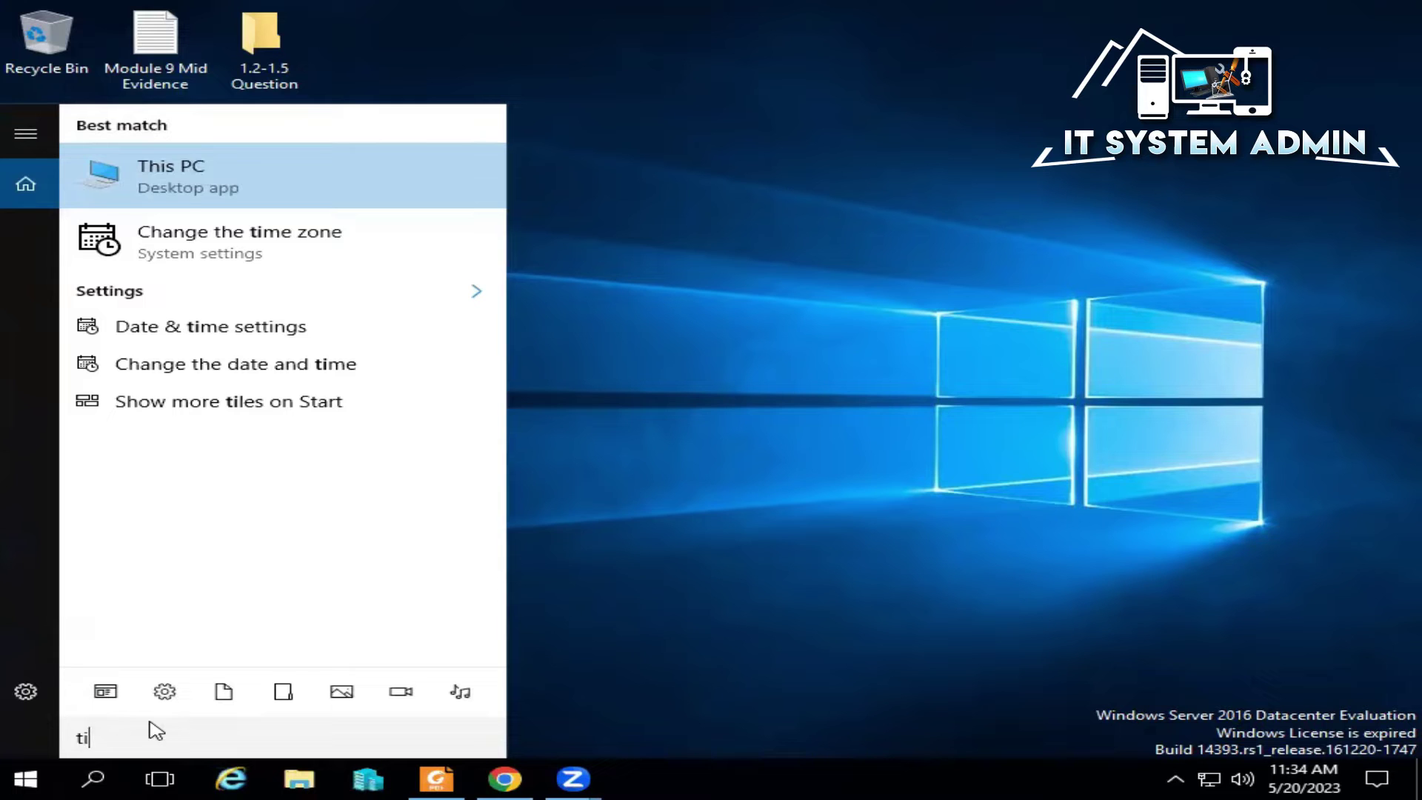
key(BackSpace)
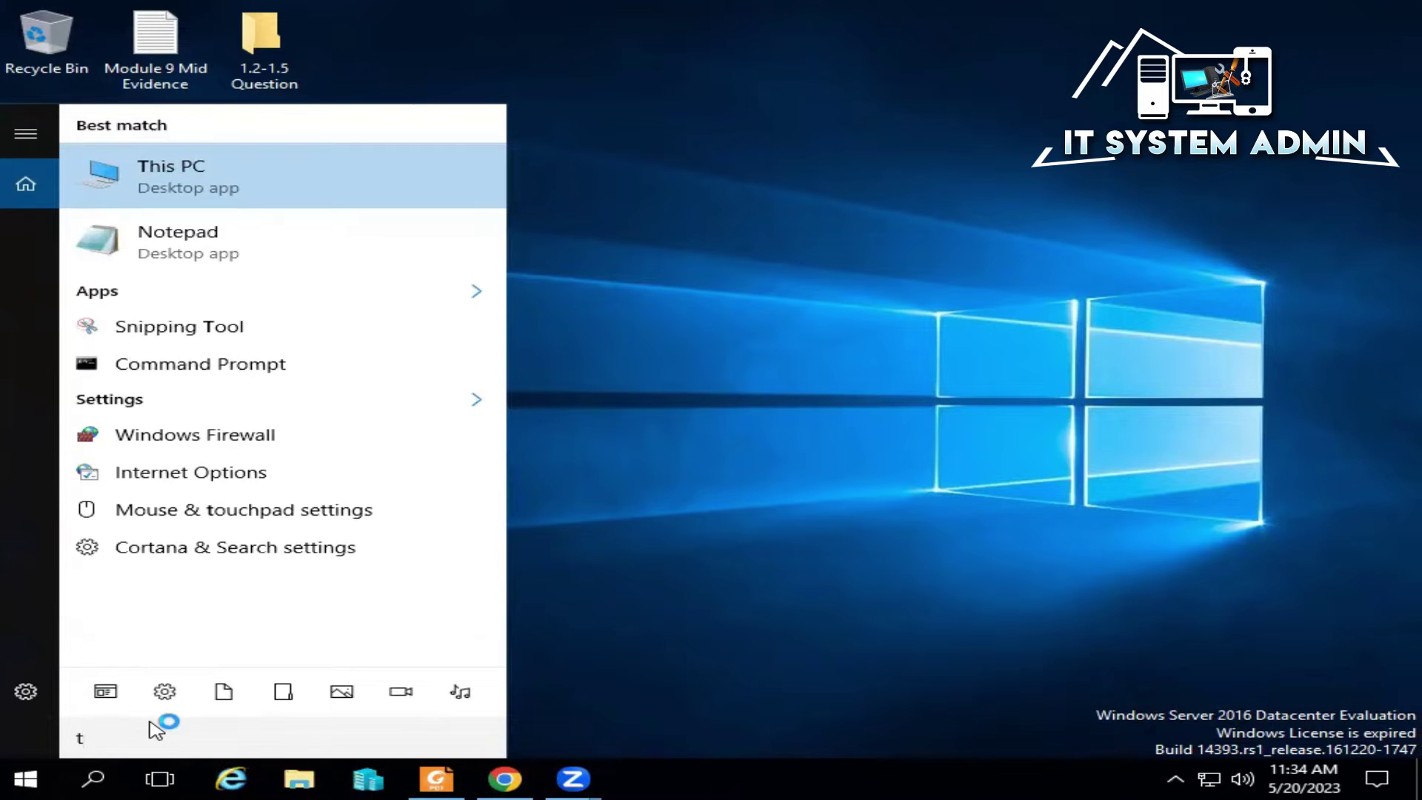
text(his)
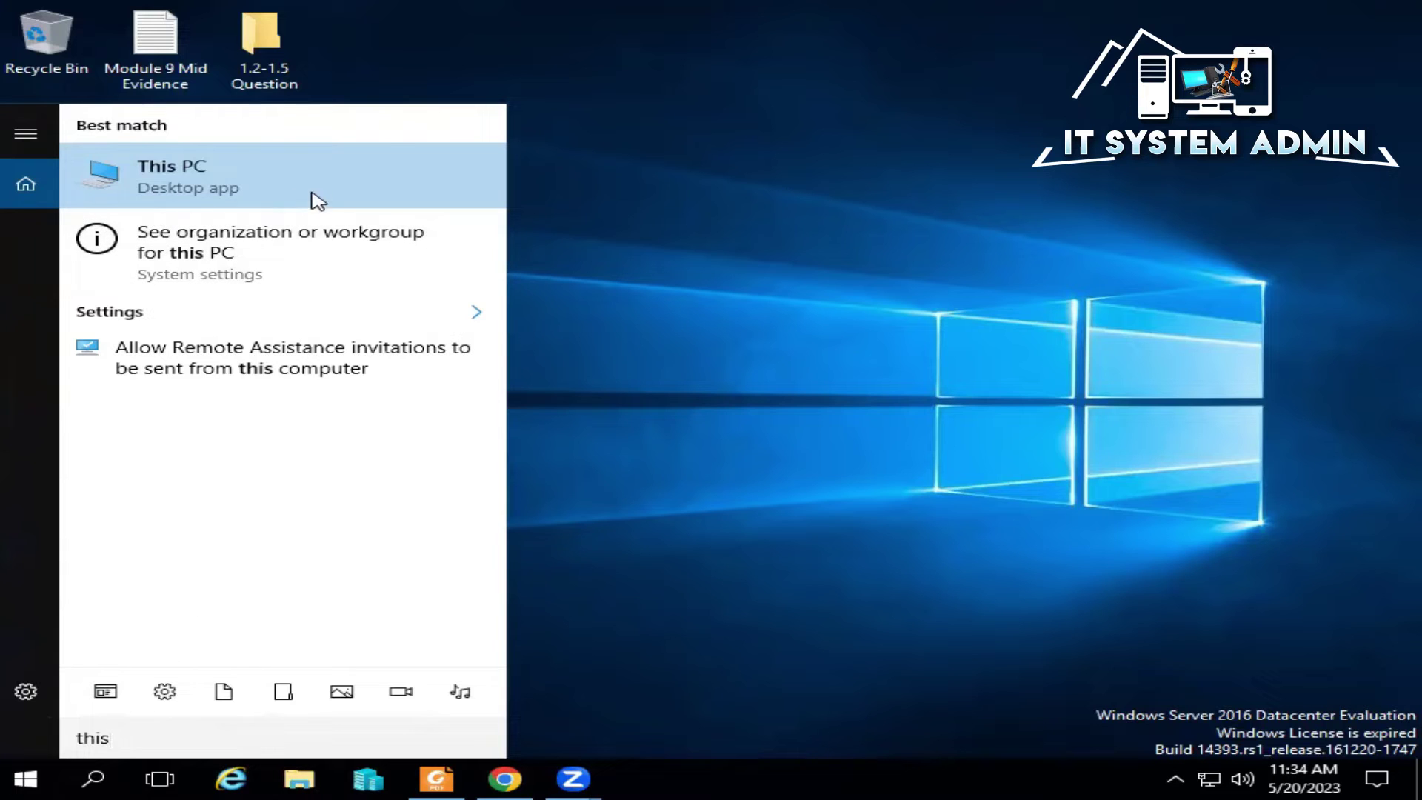
right_click(225, 174)
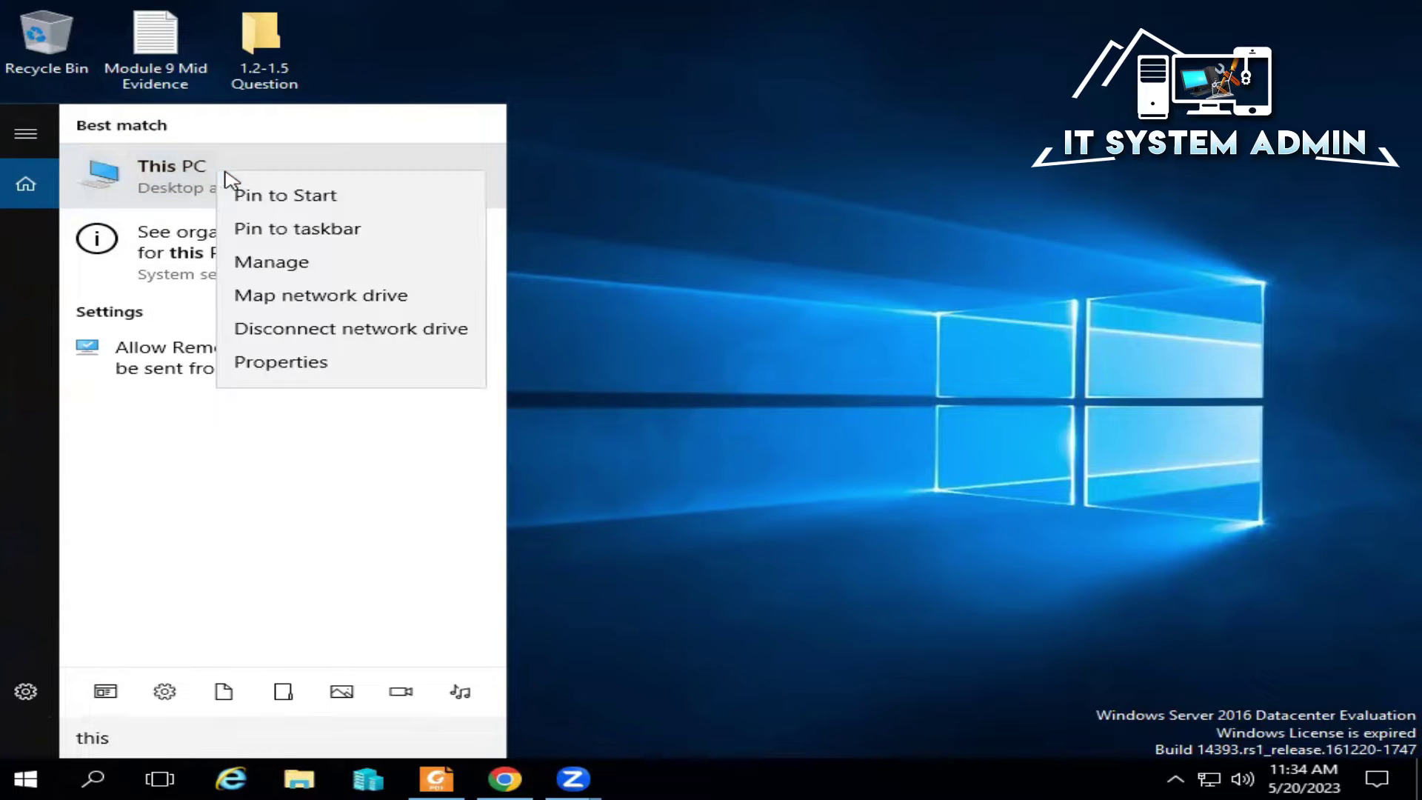
click(324, 363)
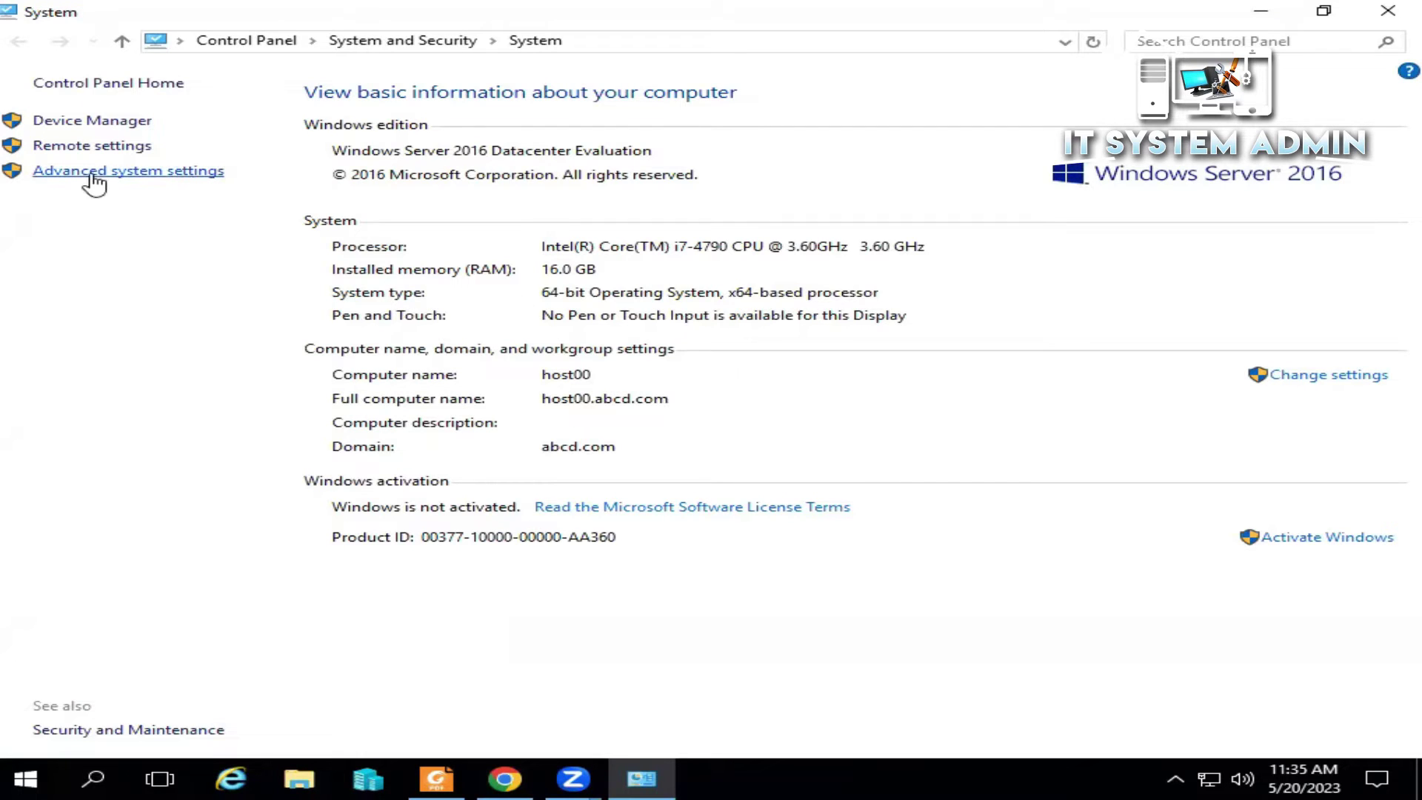
Check Startup and Recovery under Advanced system settings, confirm both dialogs, and close System.
click(133, 172)
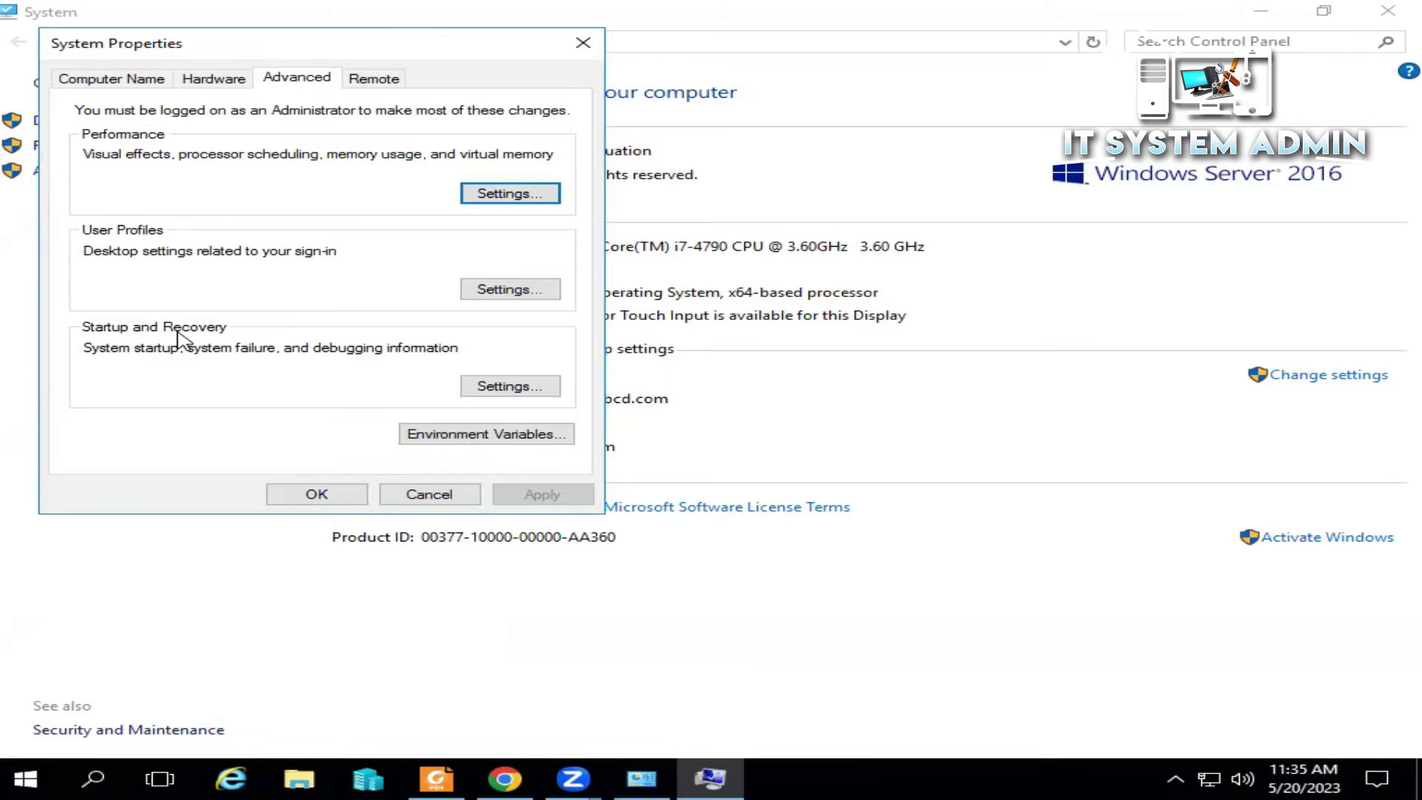
click(511, 388)
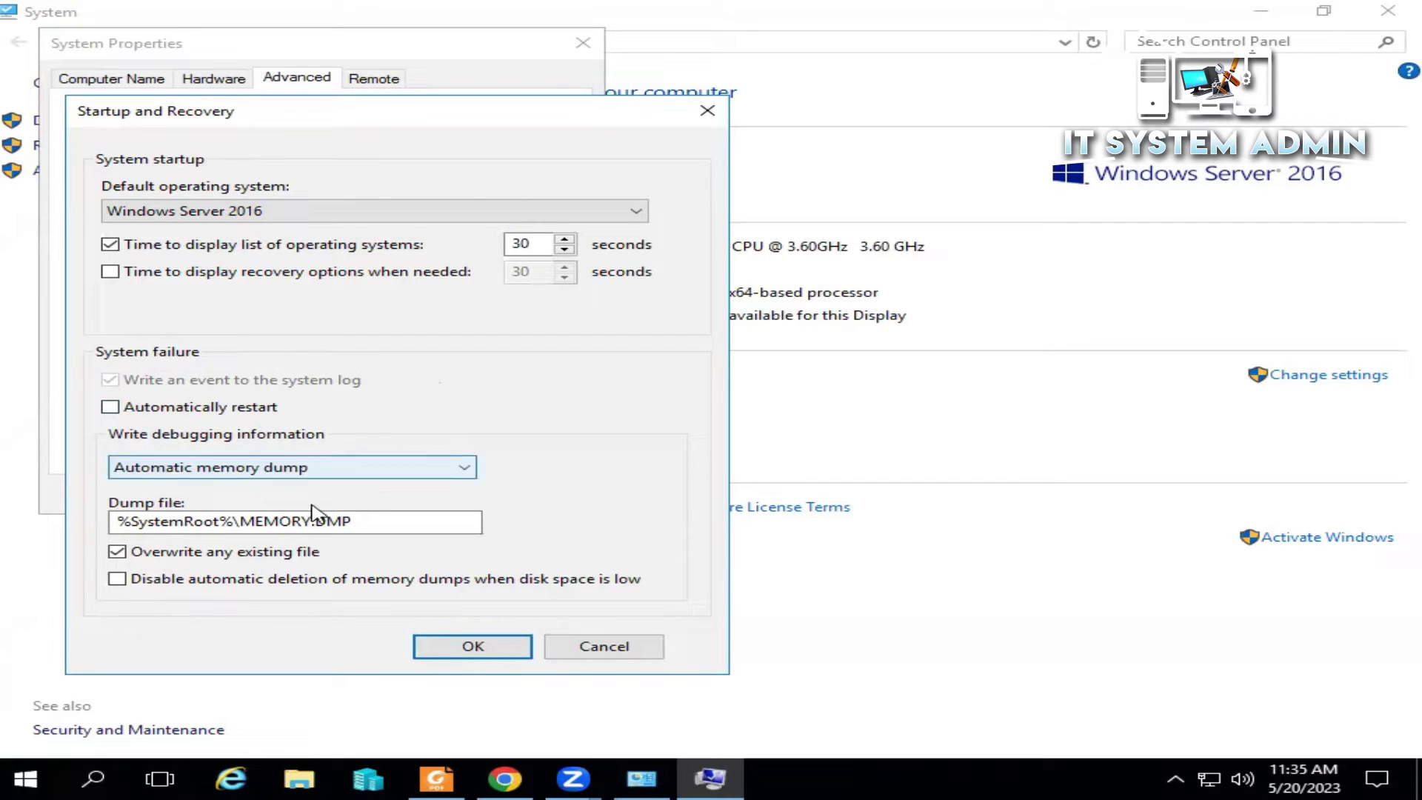
click(474, 648)
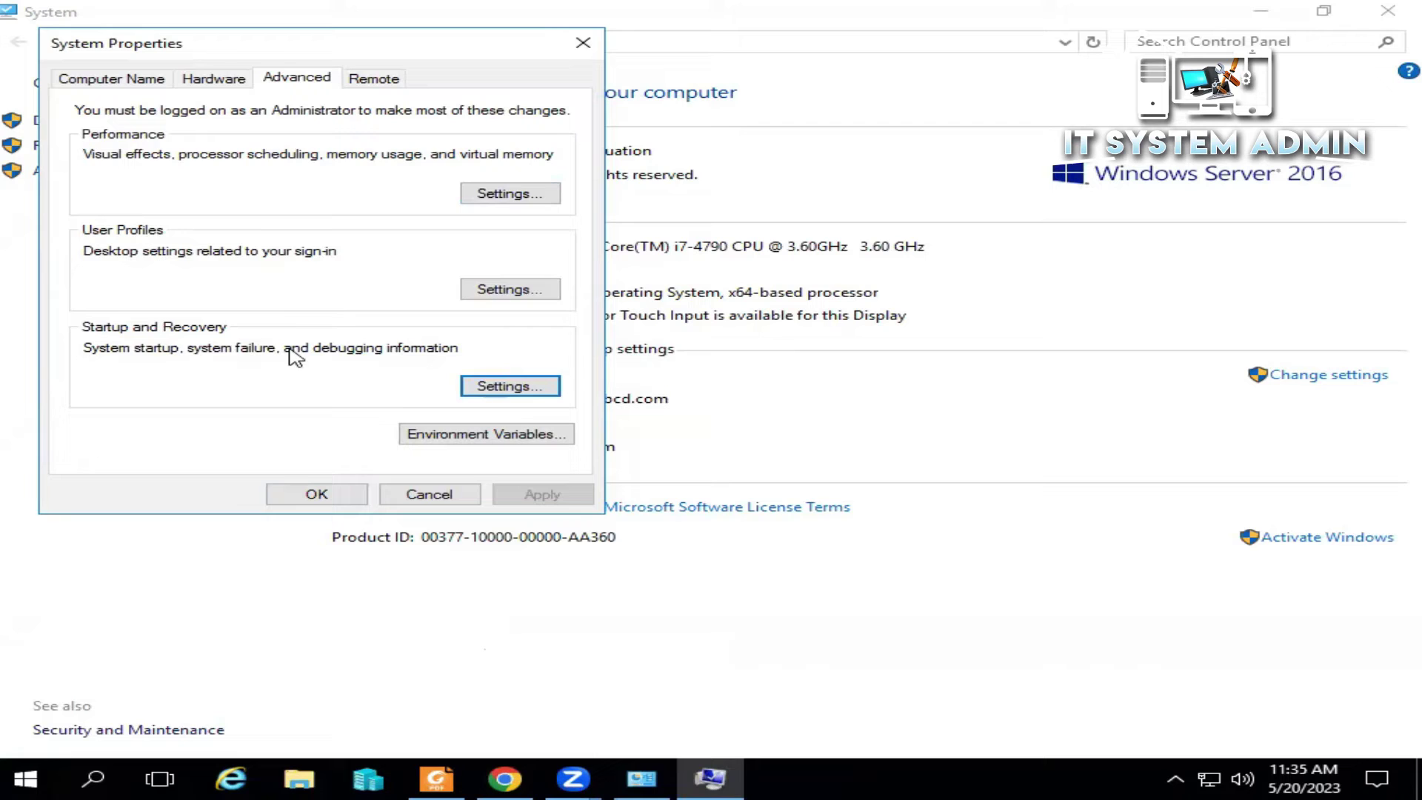
click(294, 80)
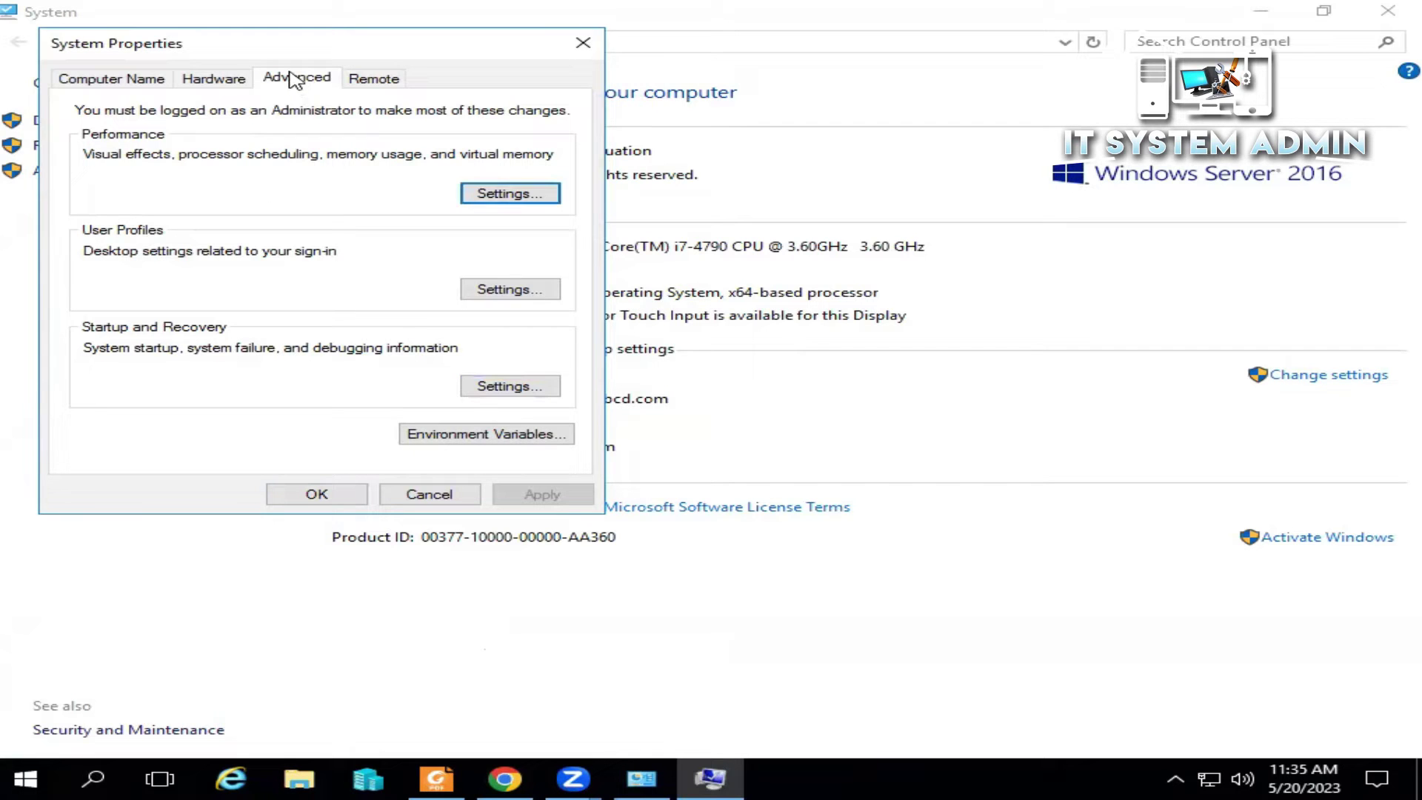
click(317, 494)
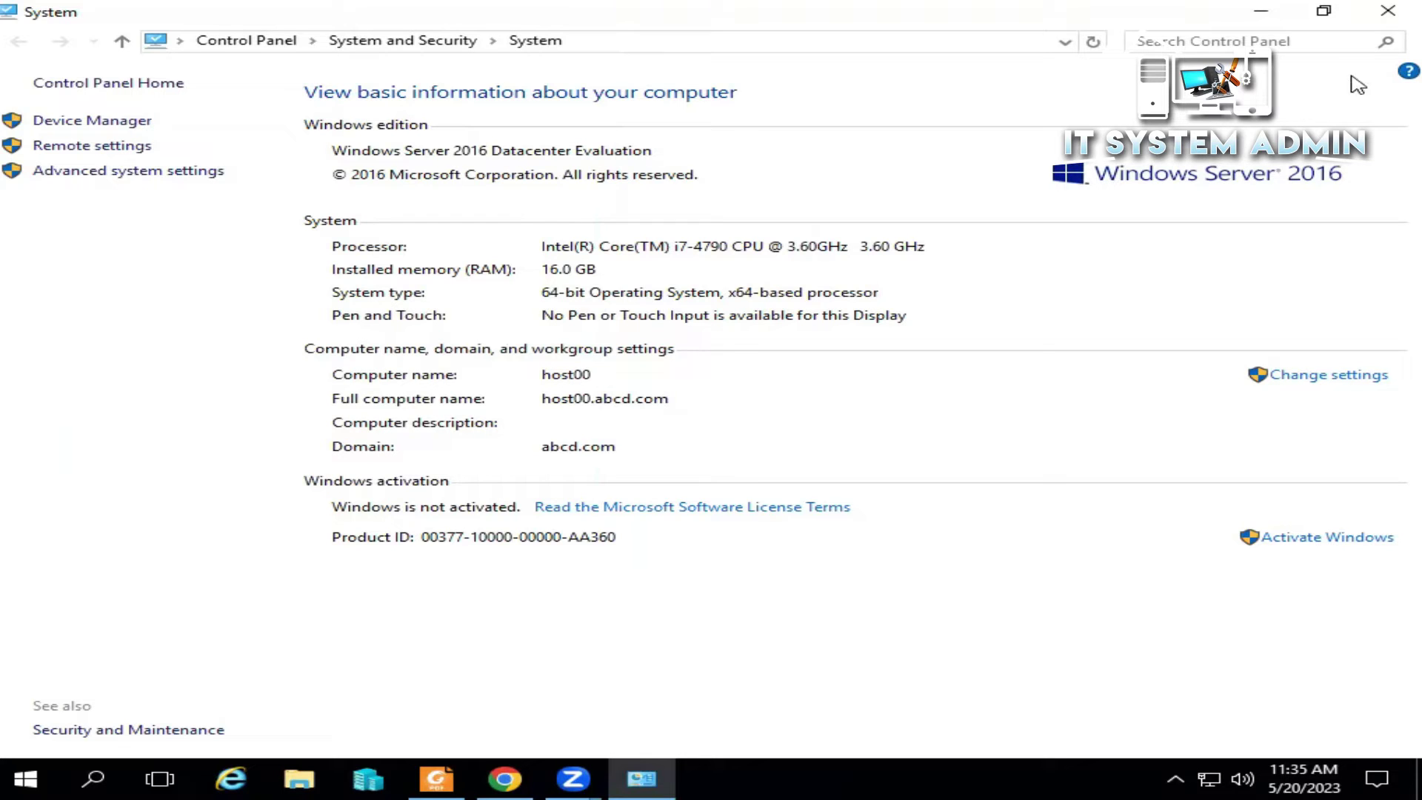
click(1389, 12)
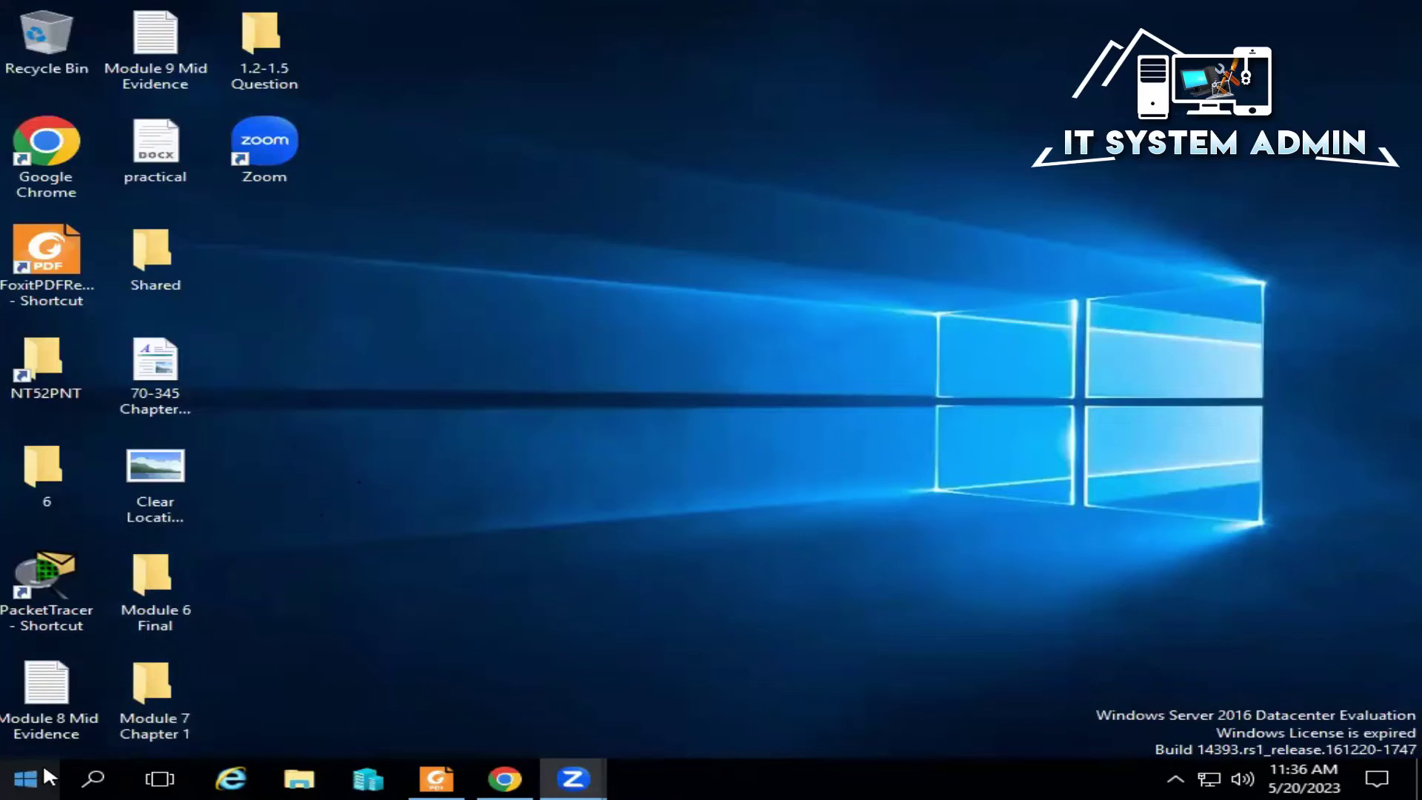
Search 'power' and run Windows PowerShell as administrator.
click(89, 777)
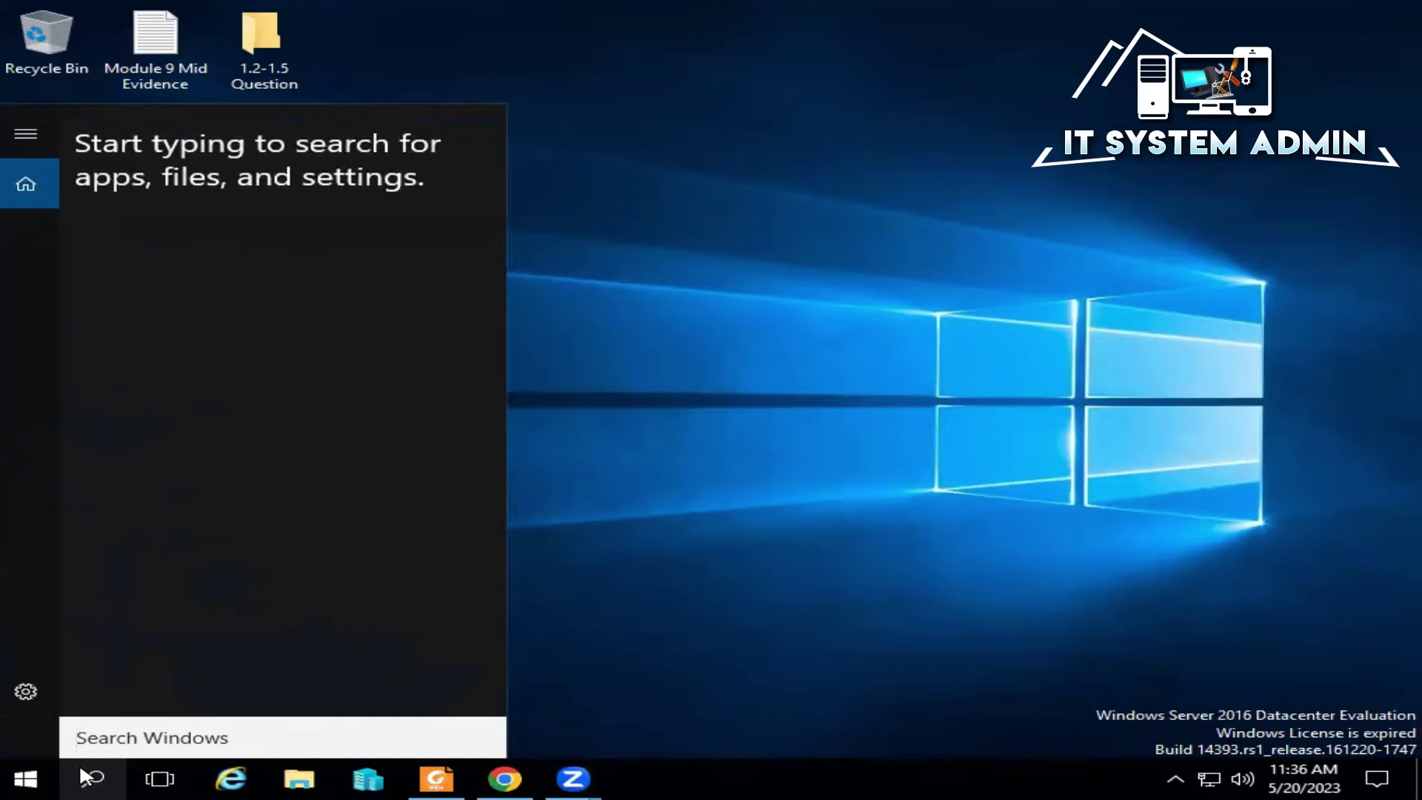
text(po)
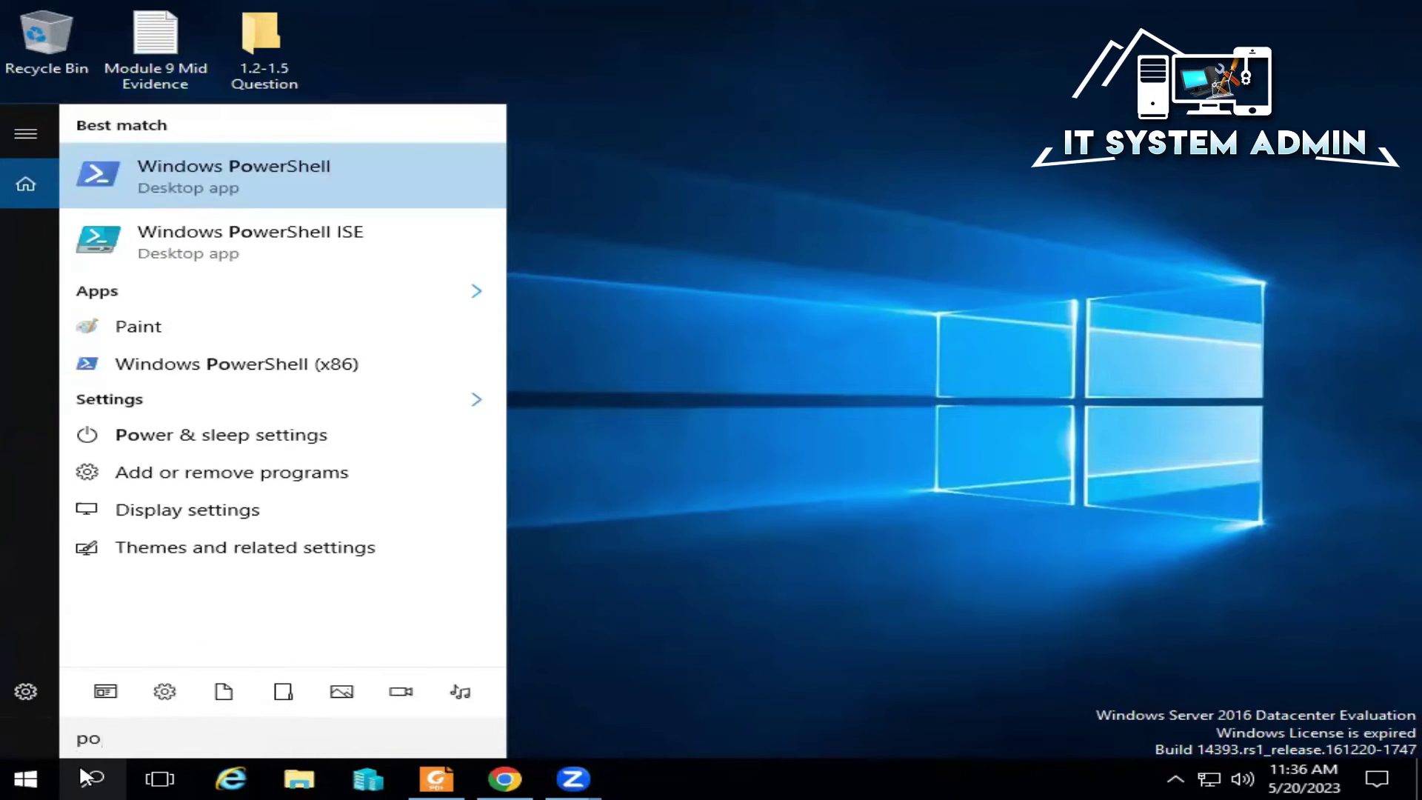
text(wer)
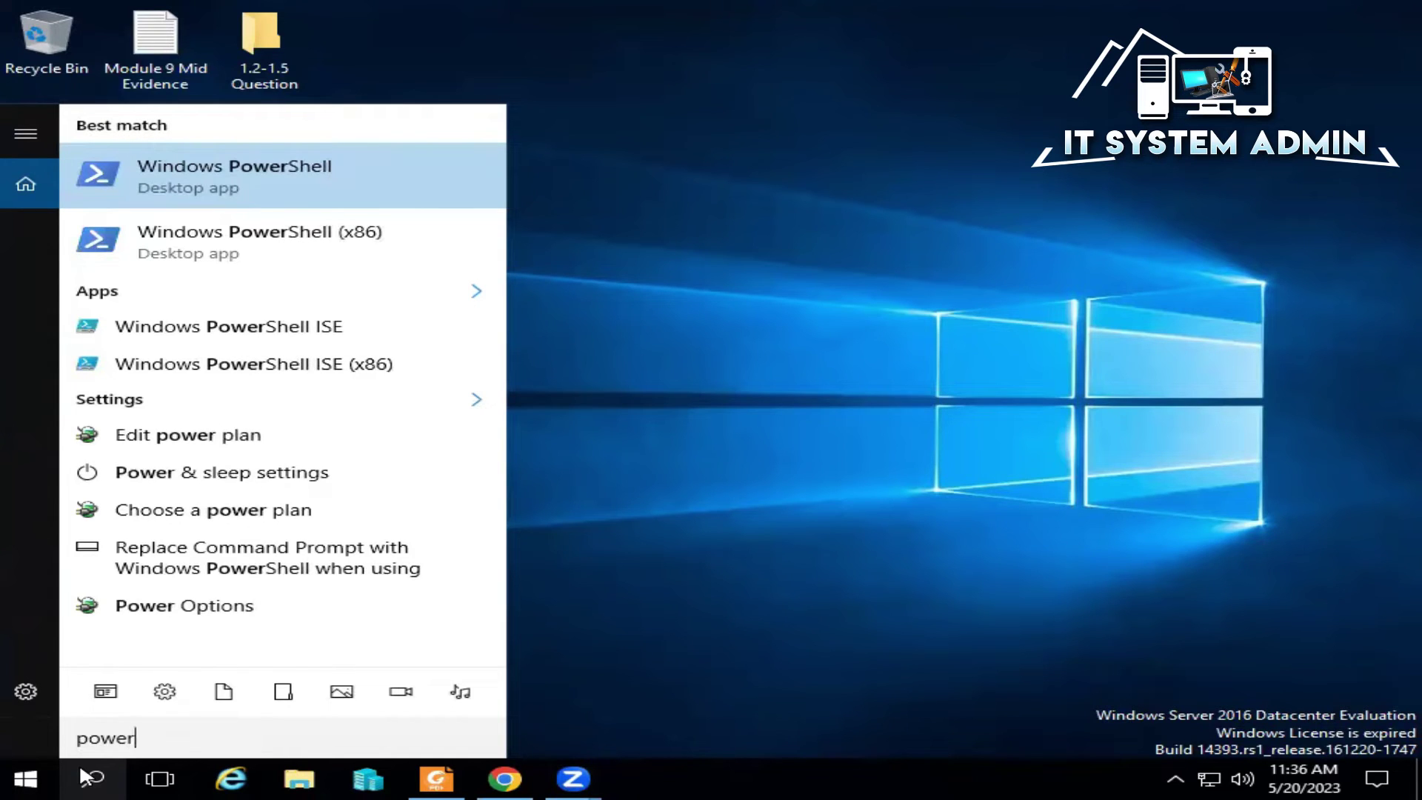
right_click(300, 178)
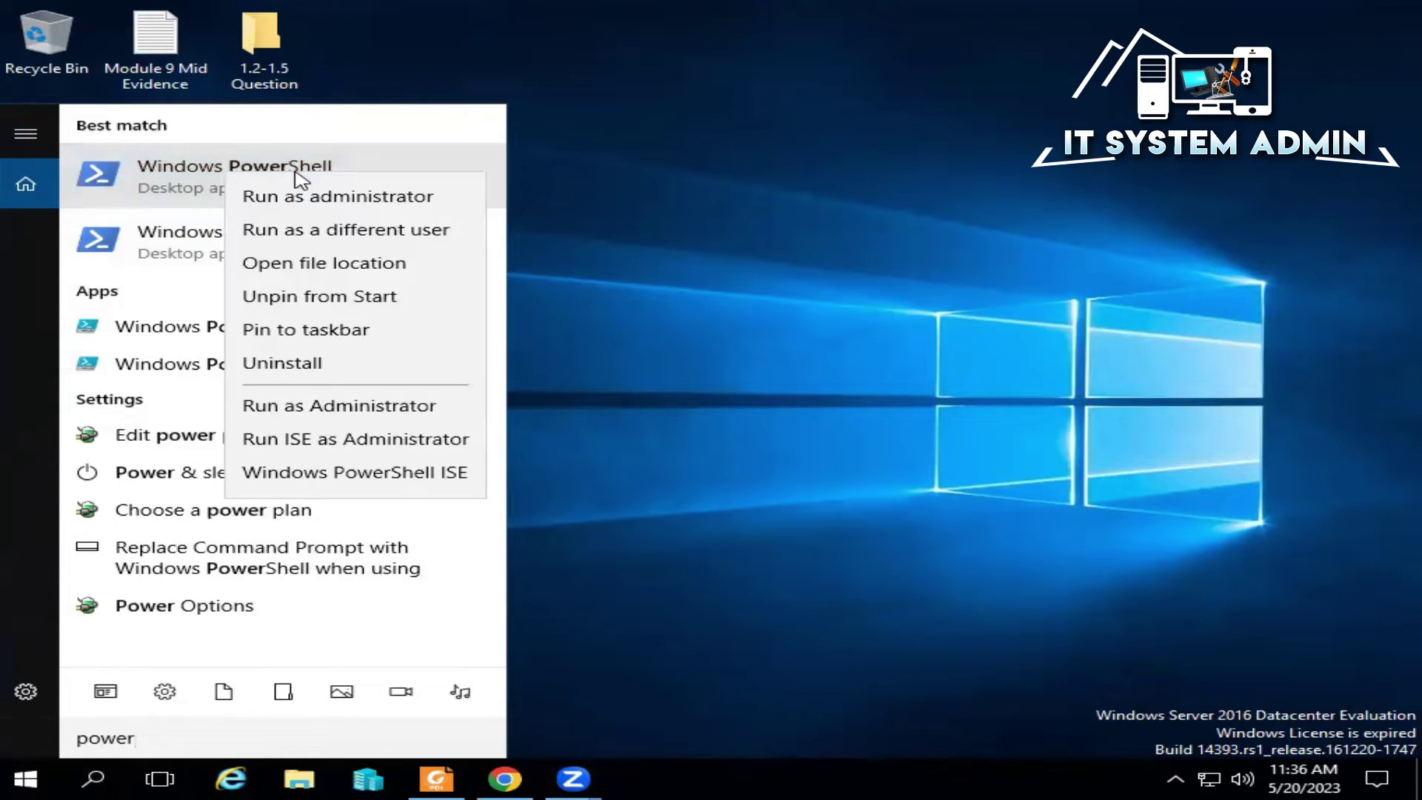
click(337, 199)
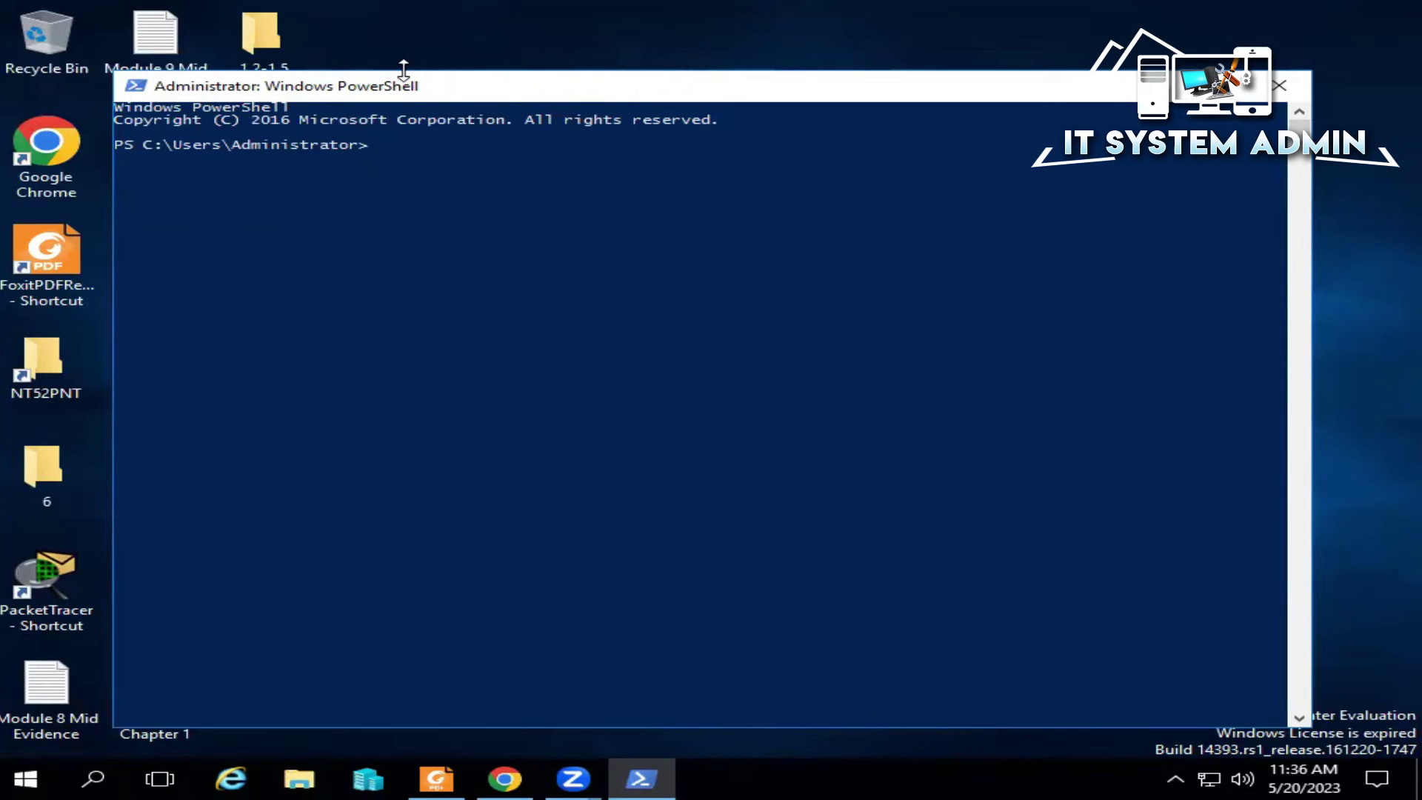
Resize the PowerShell window and set its console font size to 24.
drag(403, 71, 409, 233)
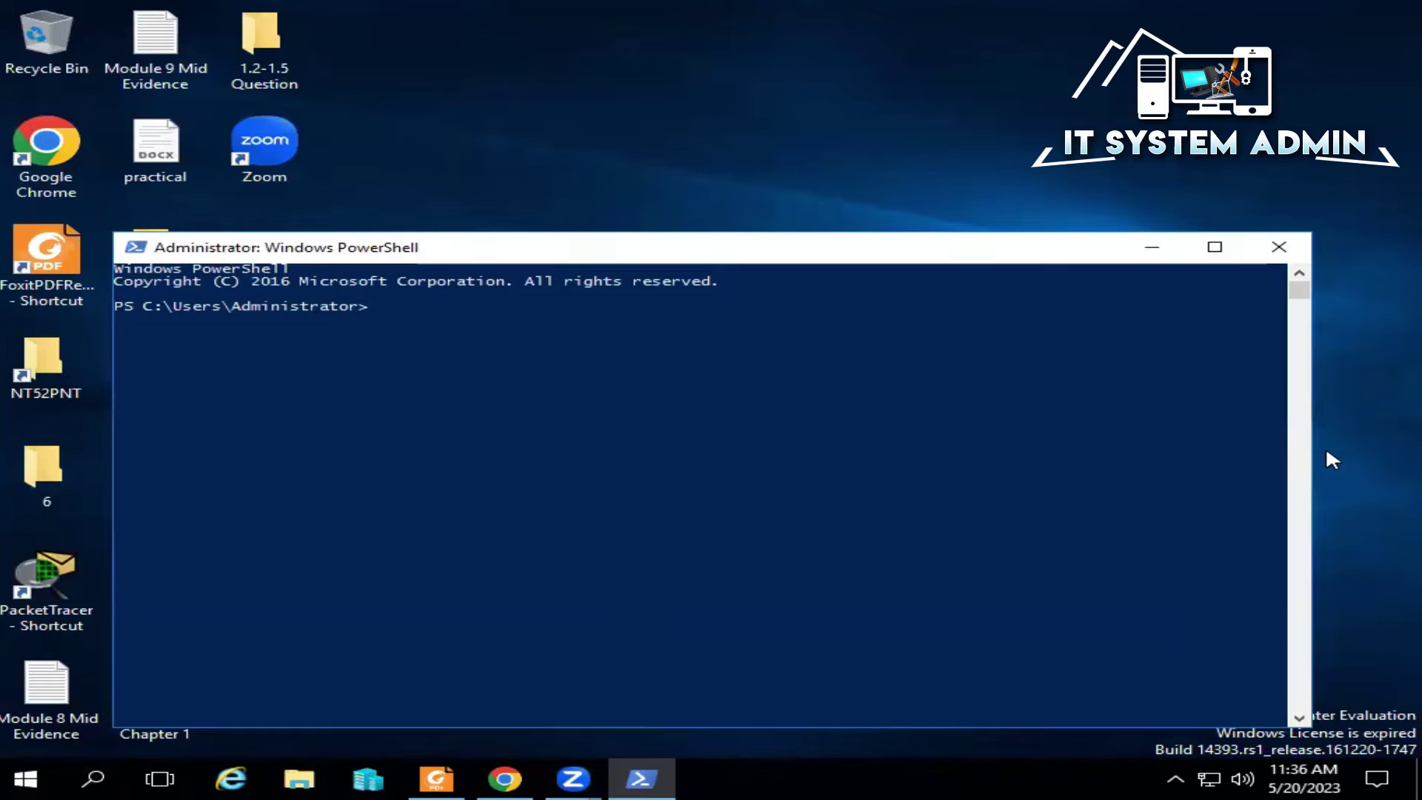
drag(1308, 455, 911, 459)
drag(533, 248, 709, 147)
right_click(662, 143)
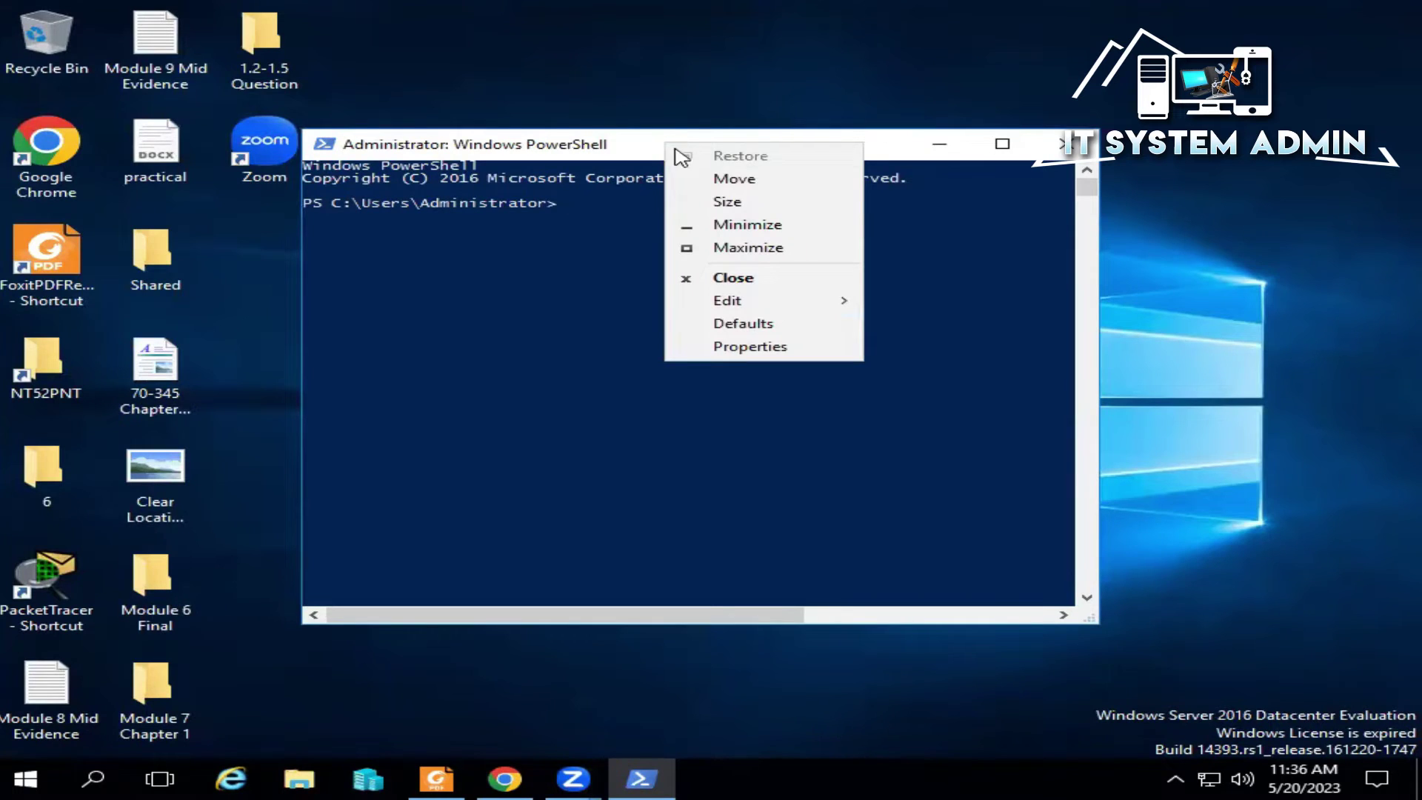
mouse_move(771, 298)
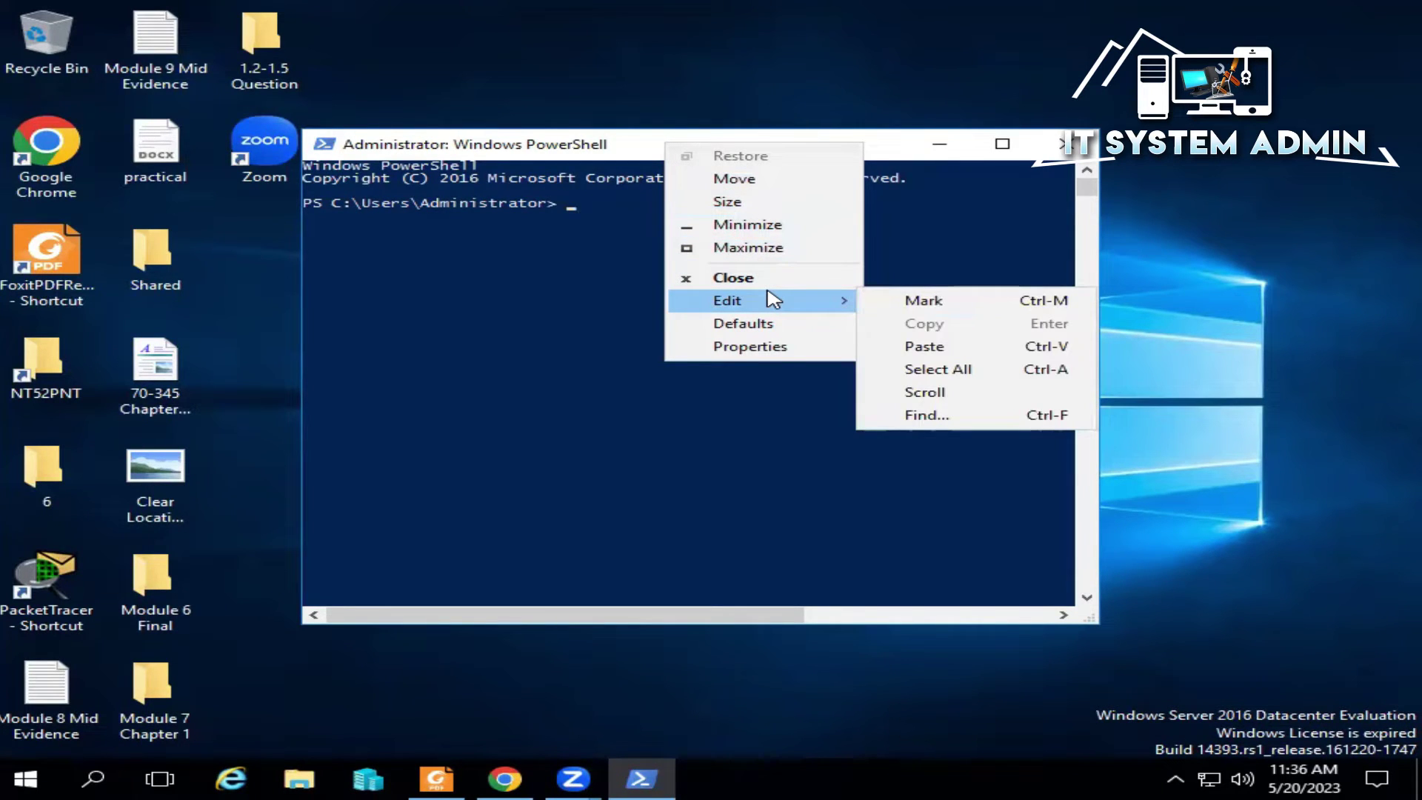
click(764, 346)
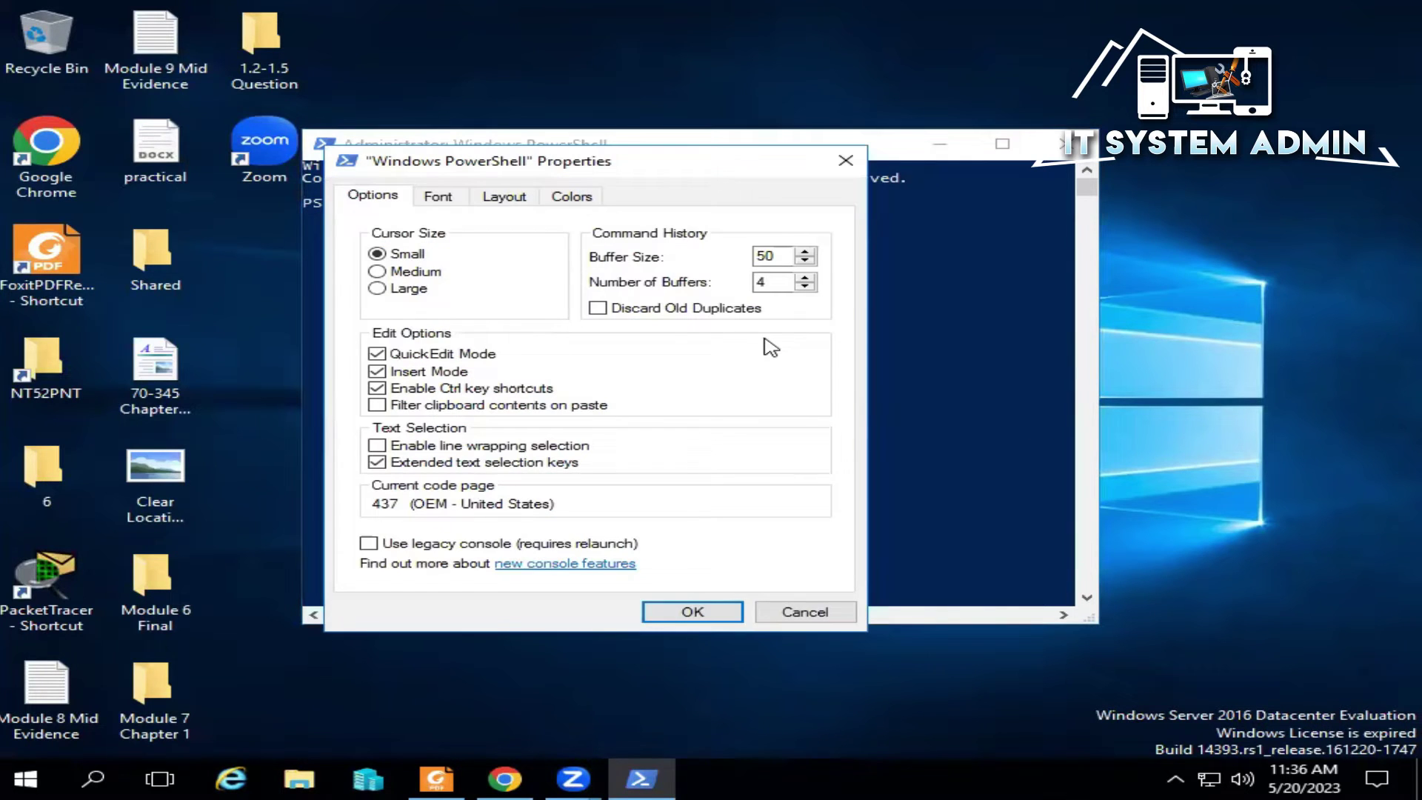
click(441, 196)
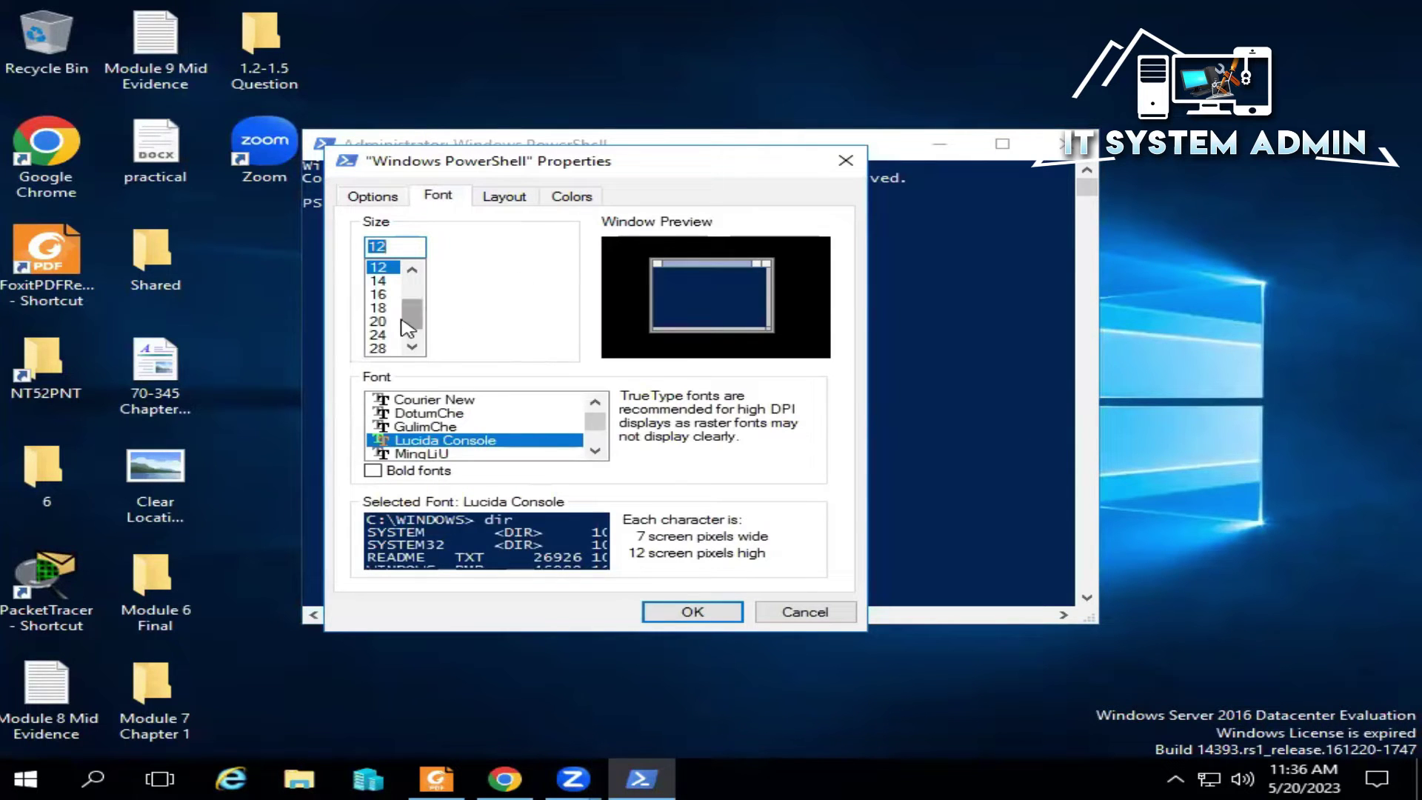
click(379, 334)
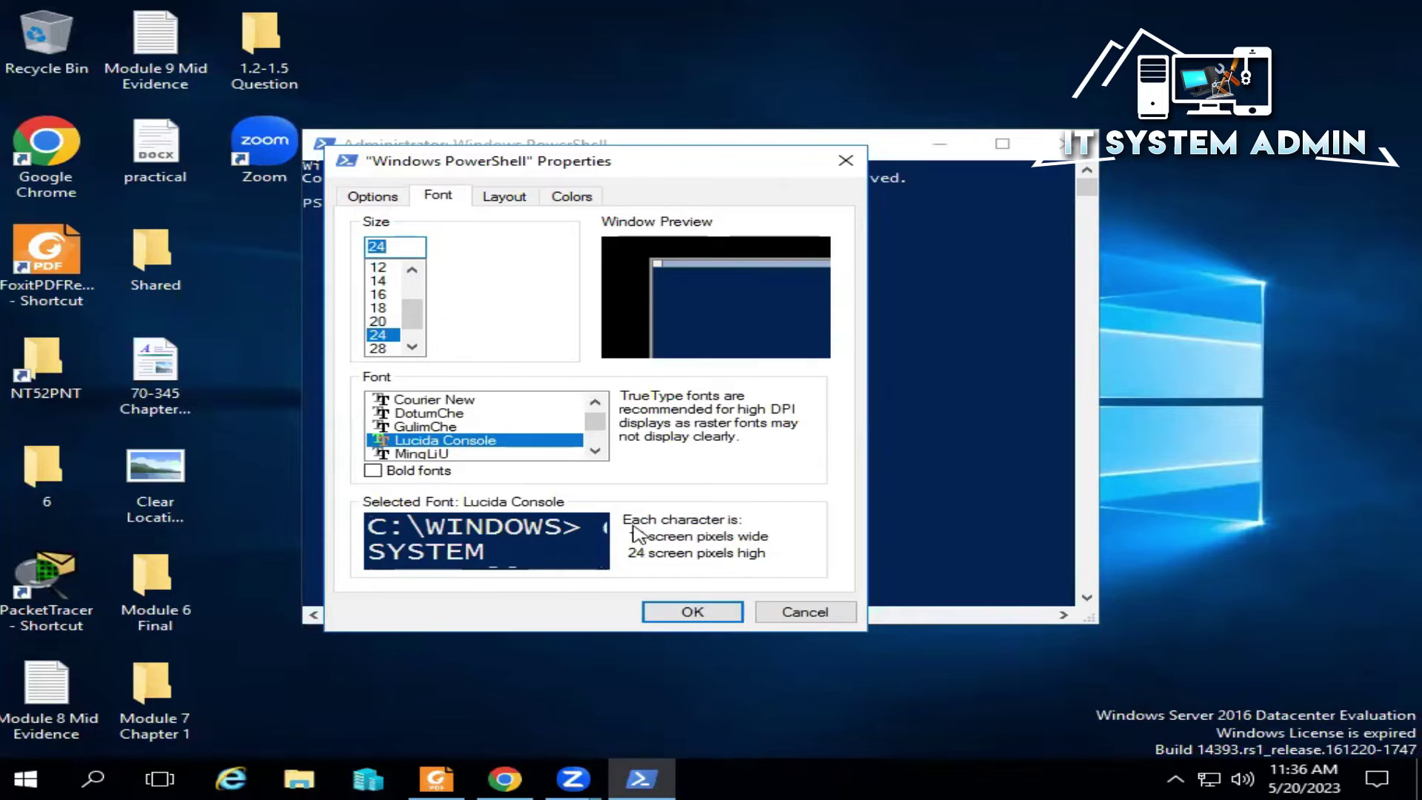
click(694, 612)
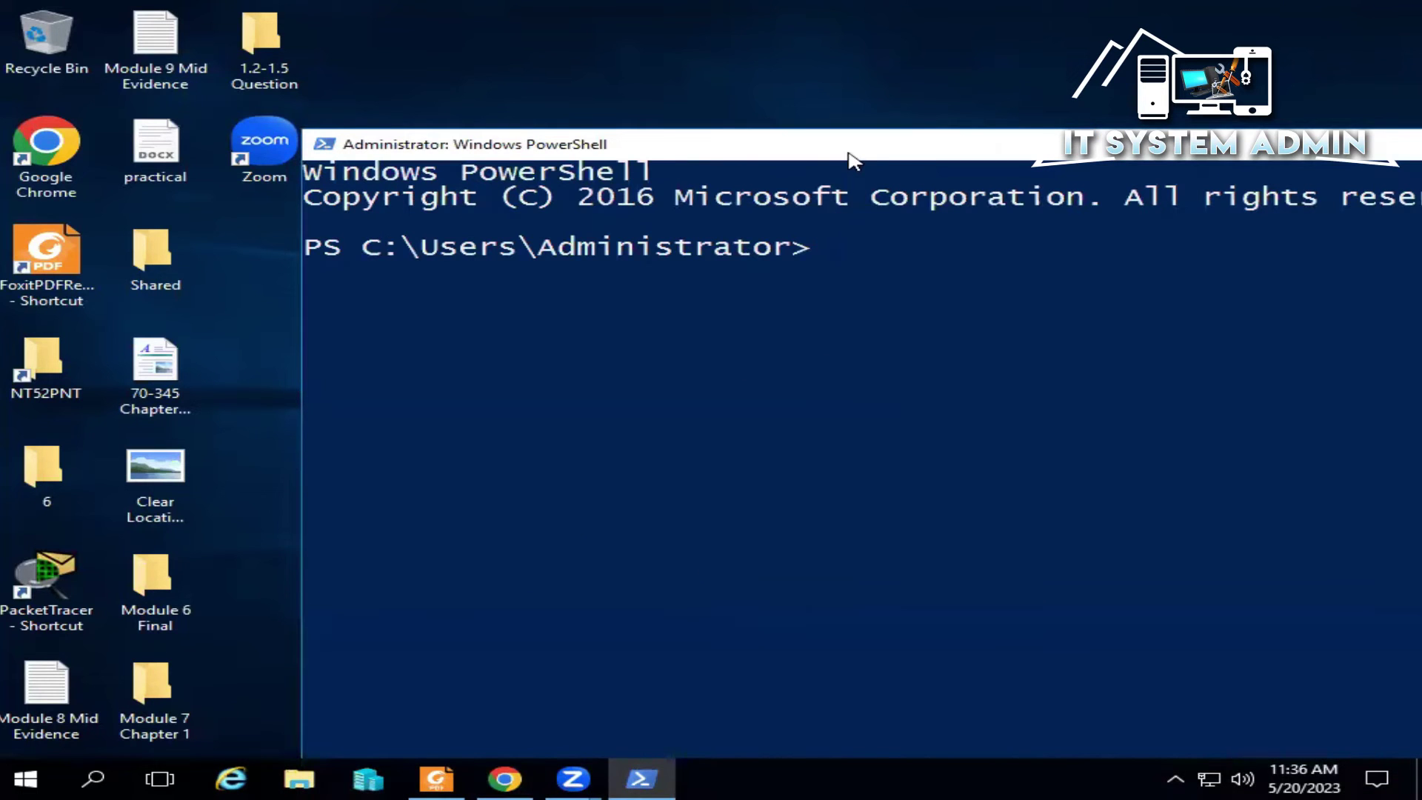
Move the PowerShell window up-left and launch Windows Settings from Start.
drag(849, 154, 681, 121)
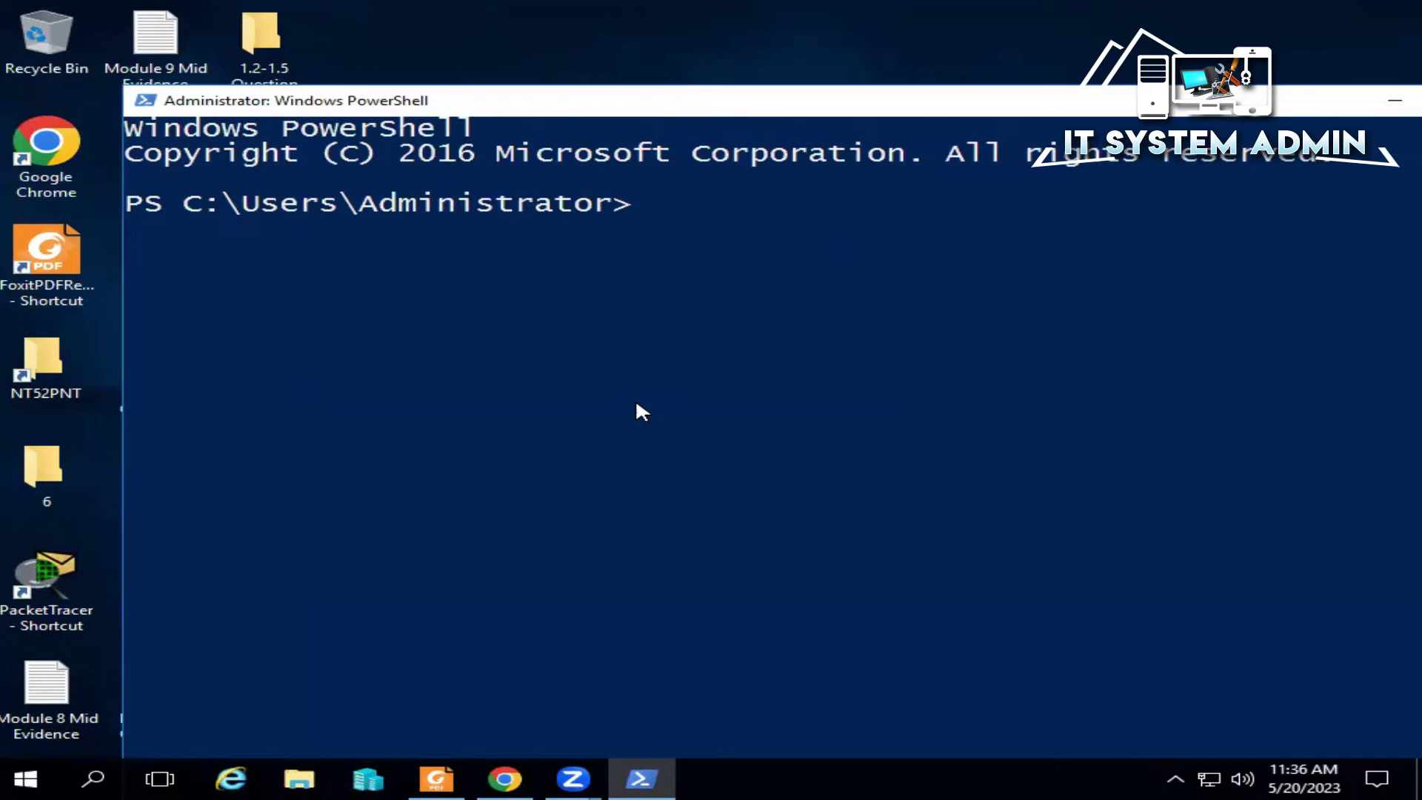
click(37, 776)
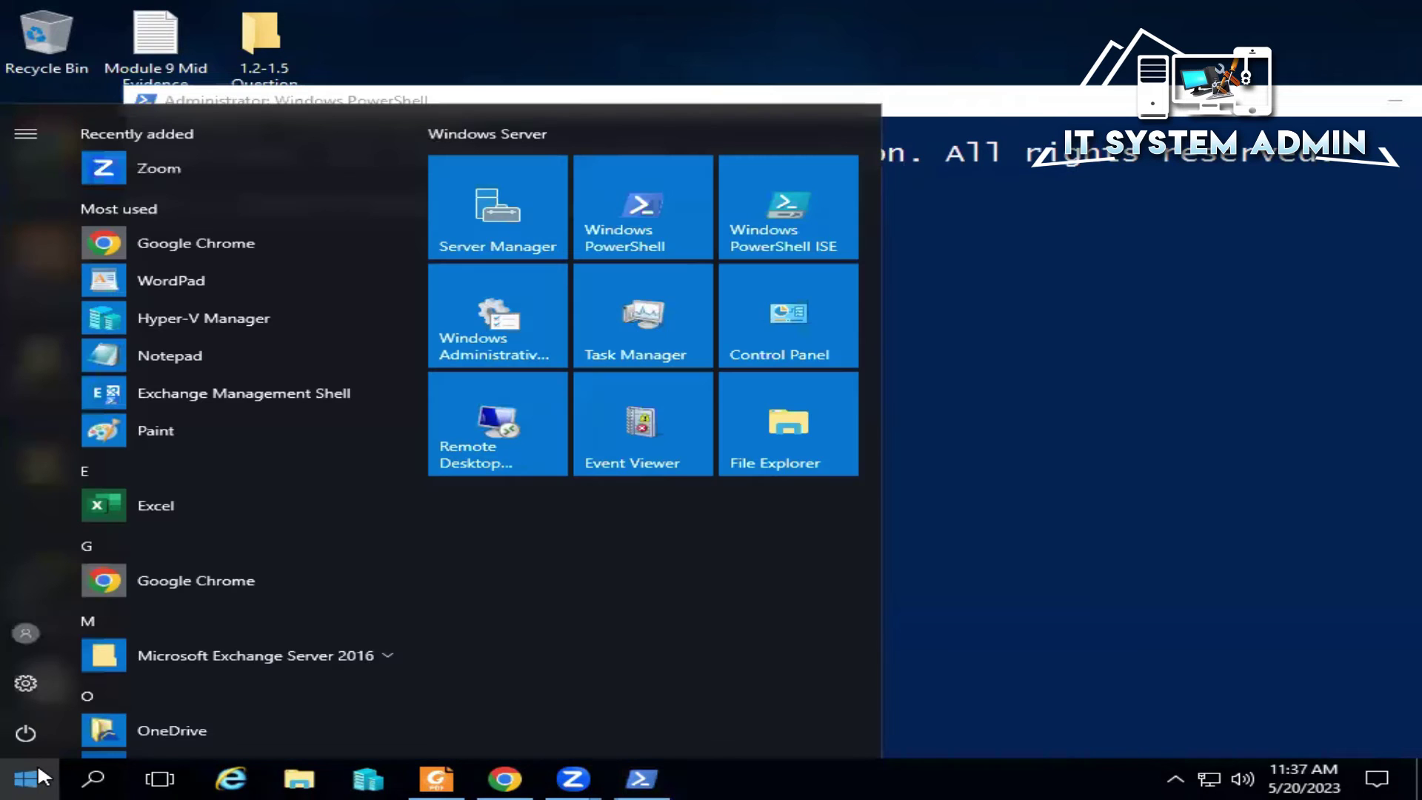
click(35, 684)
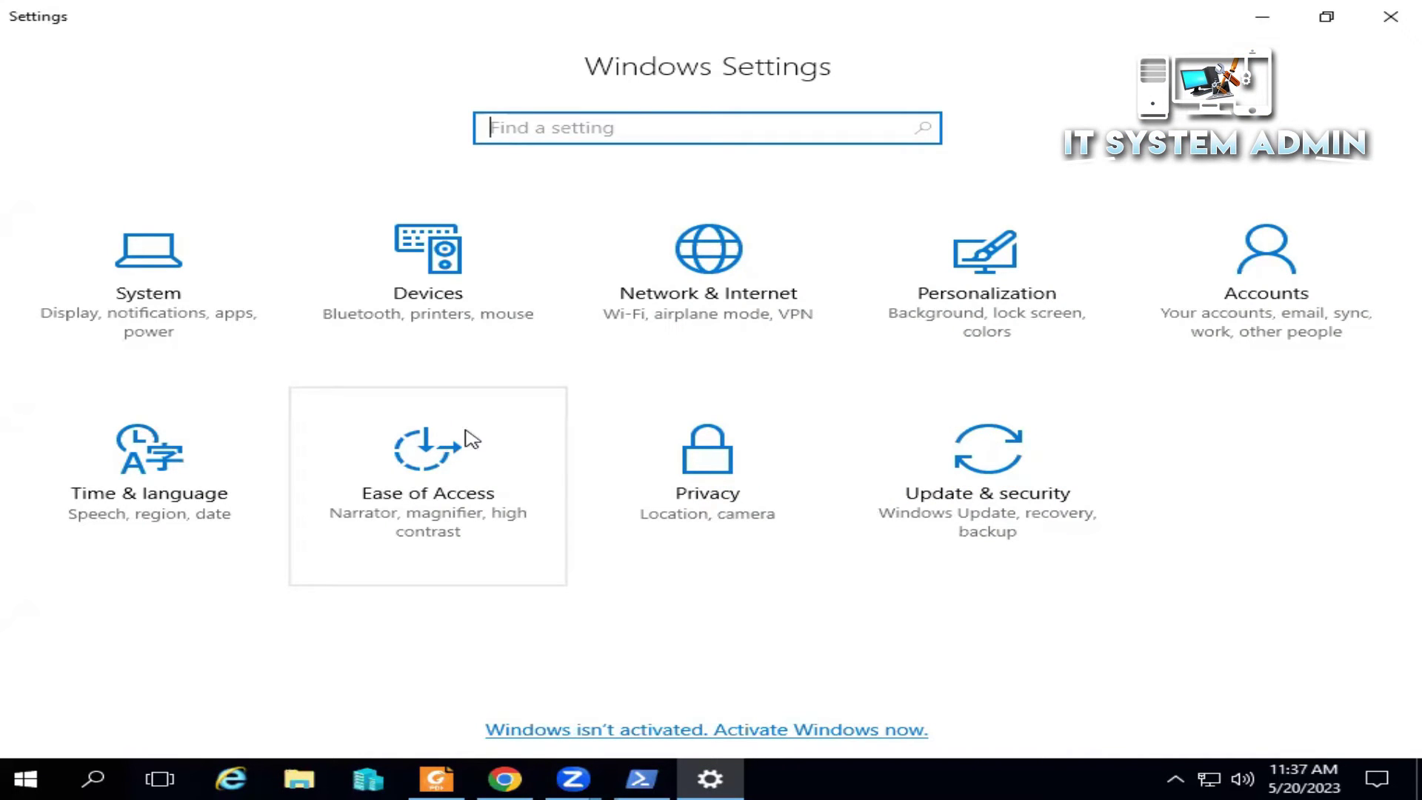
Go to Update & security > Activation, showing the expired Datacenter Evaluation (0xC004FC07).
click(994, 497)
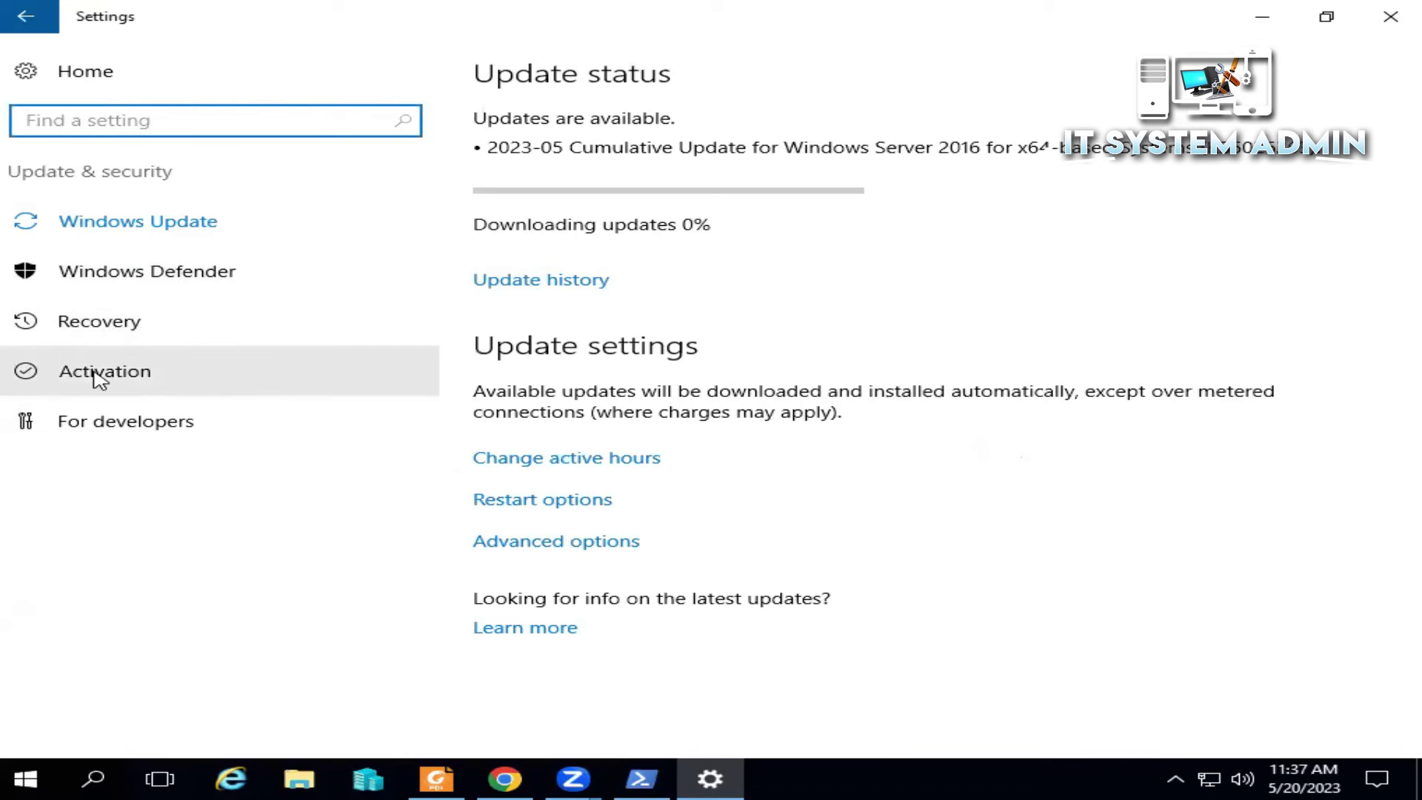
click(183, 378)
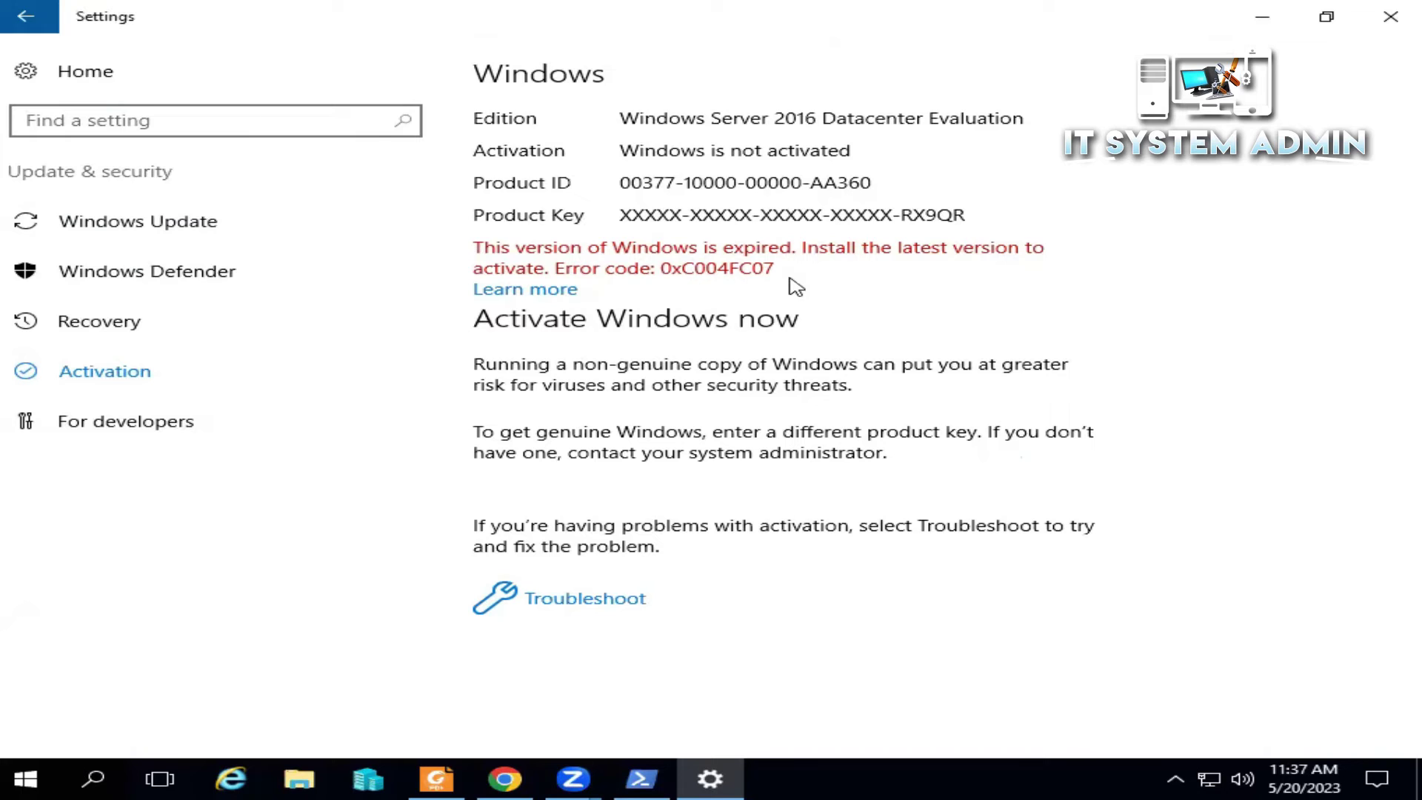
Arrange the PowerShell console beside Settings and run slmgr -dlv for detailed licence info.
click(661, 769)
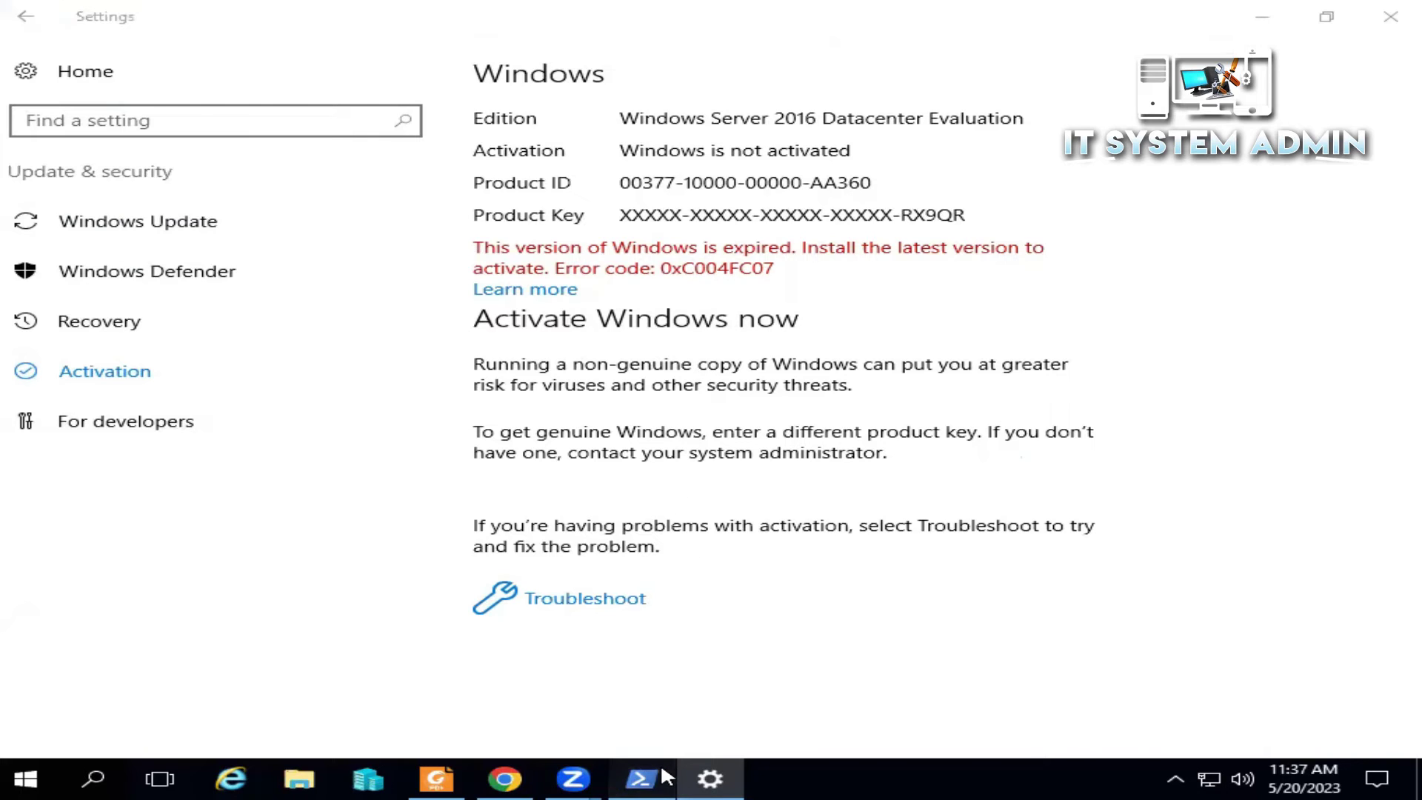
drag(572, 116, 582, 332)
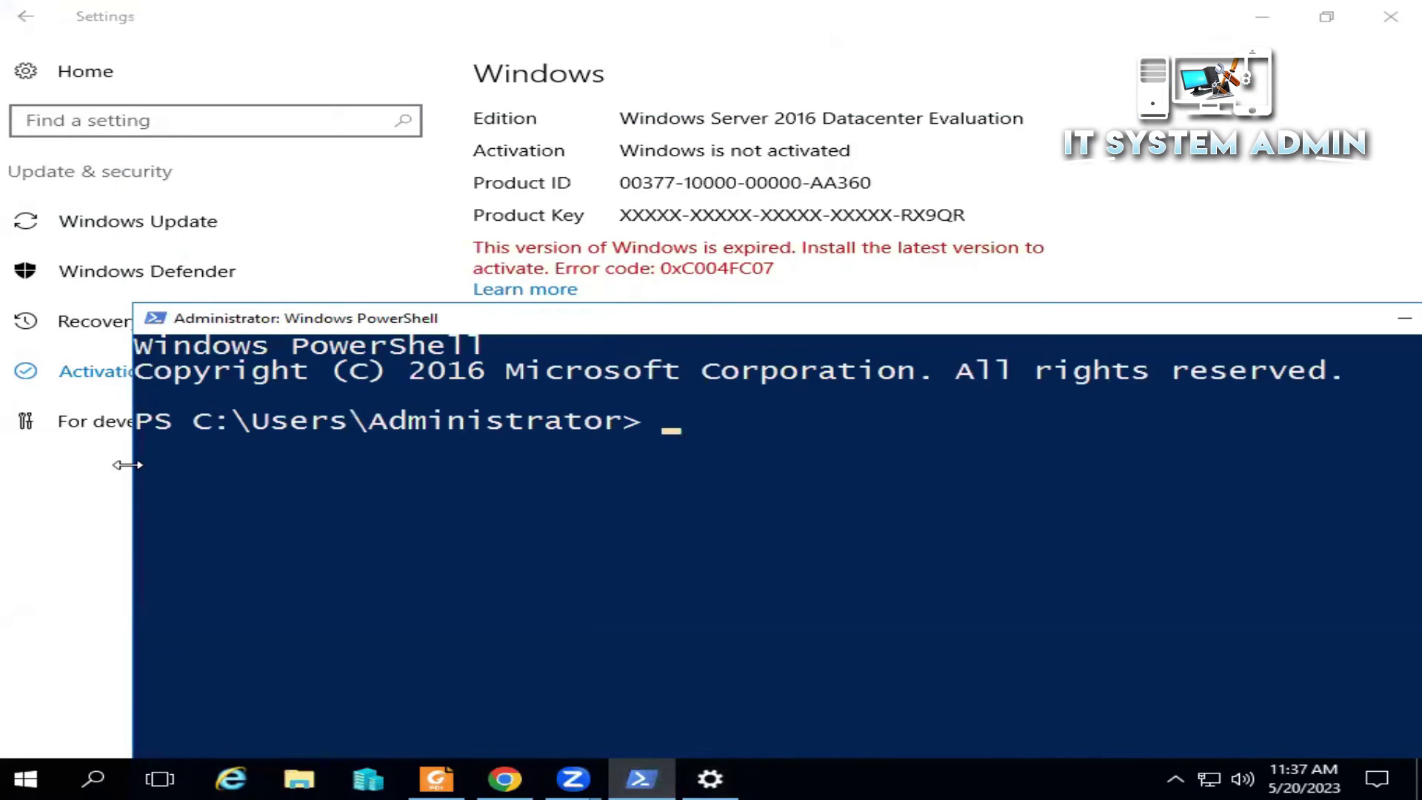
drag(131, 466, 809, 489)
drag(1130, 317, 637, 343)
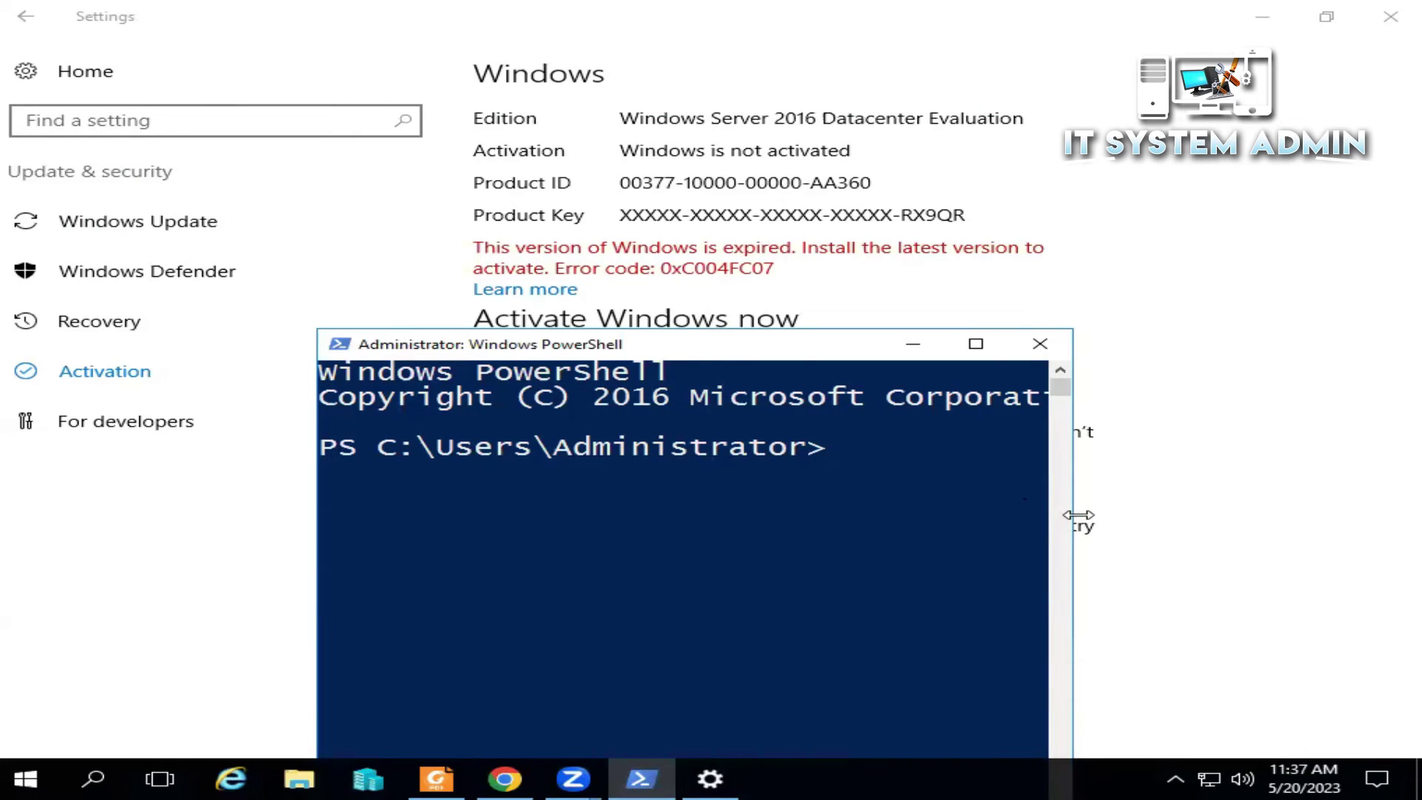
drag(1077, 517, 1268, 496)
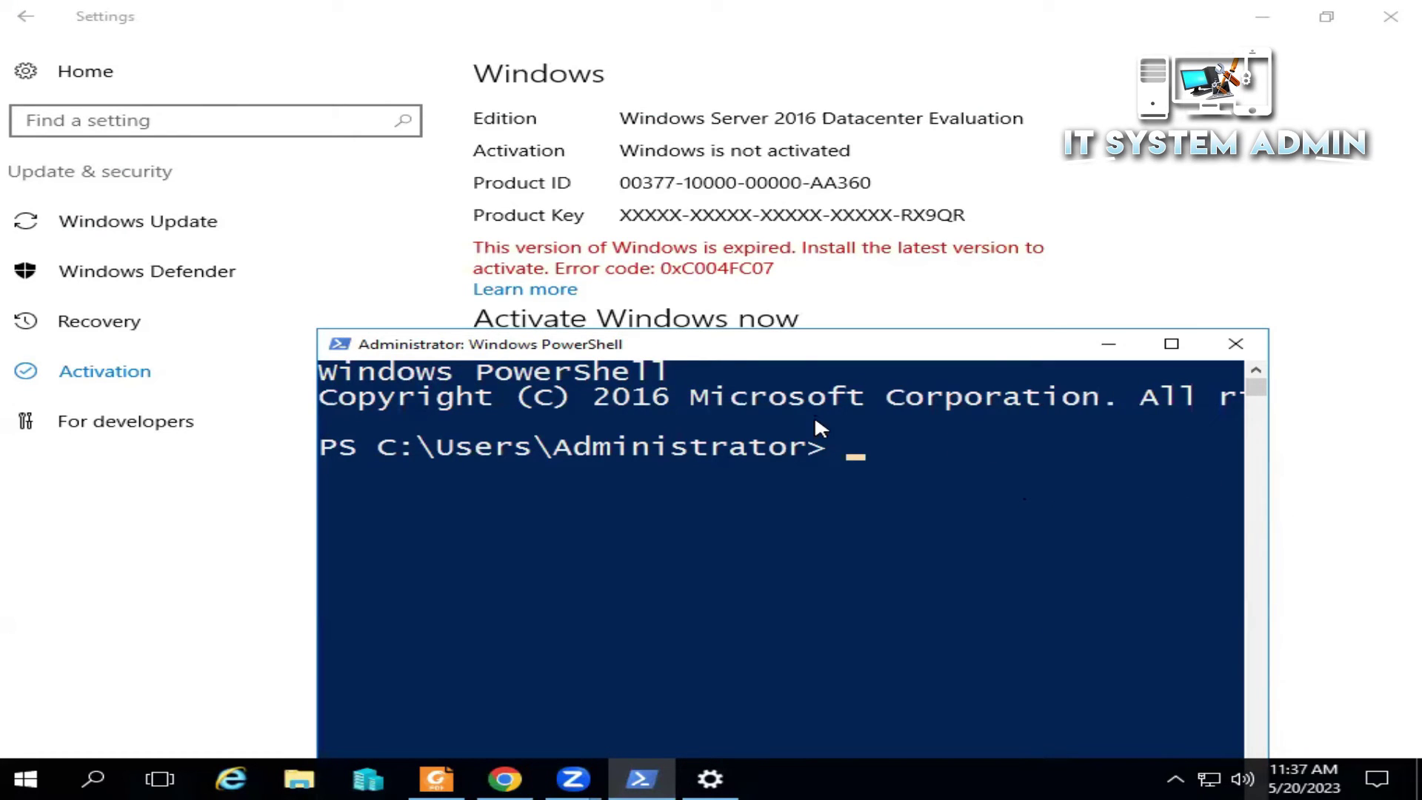
text(slmgr)
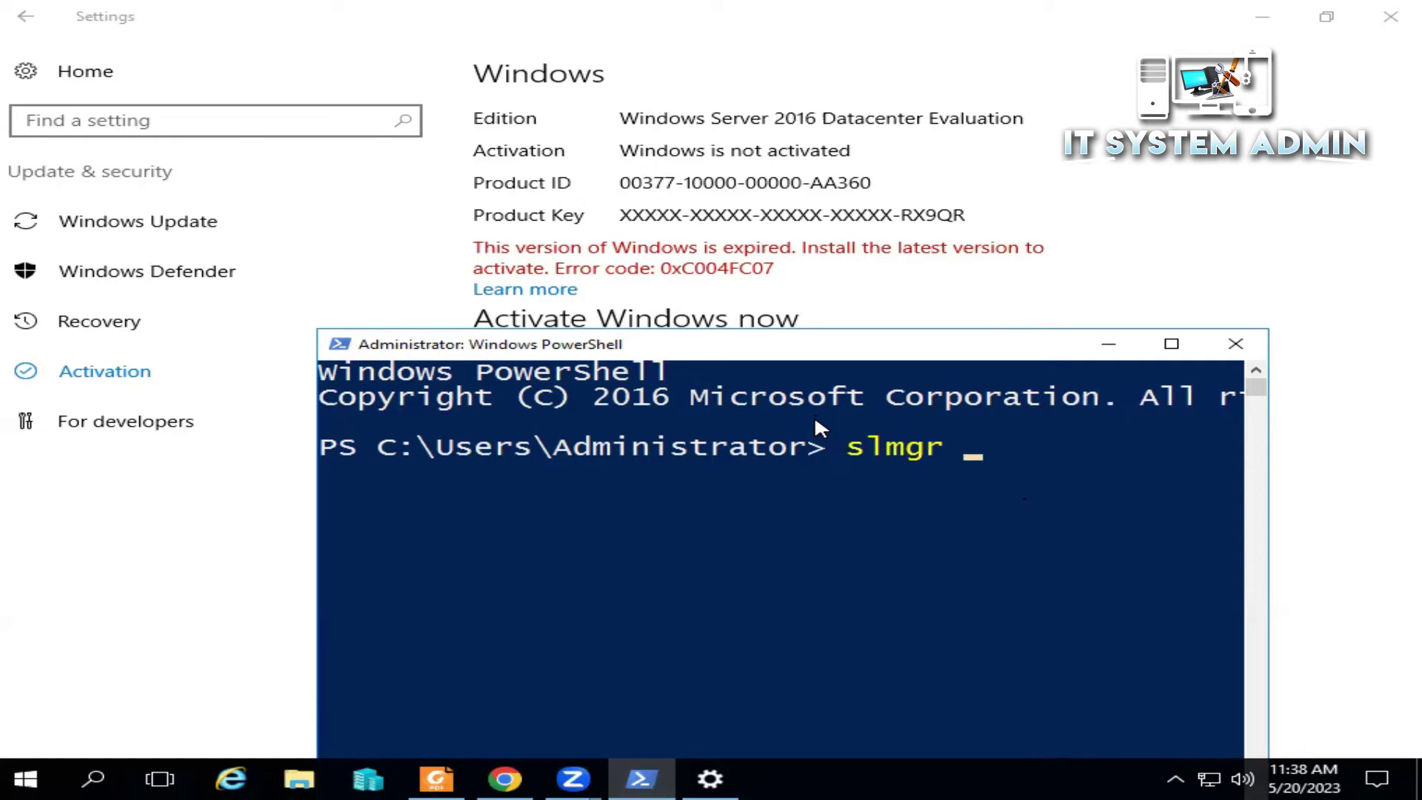
text( -dlv)
key(Return)
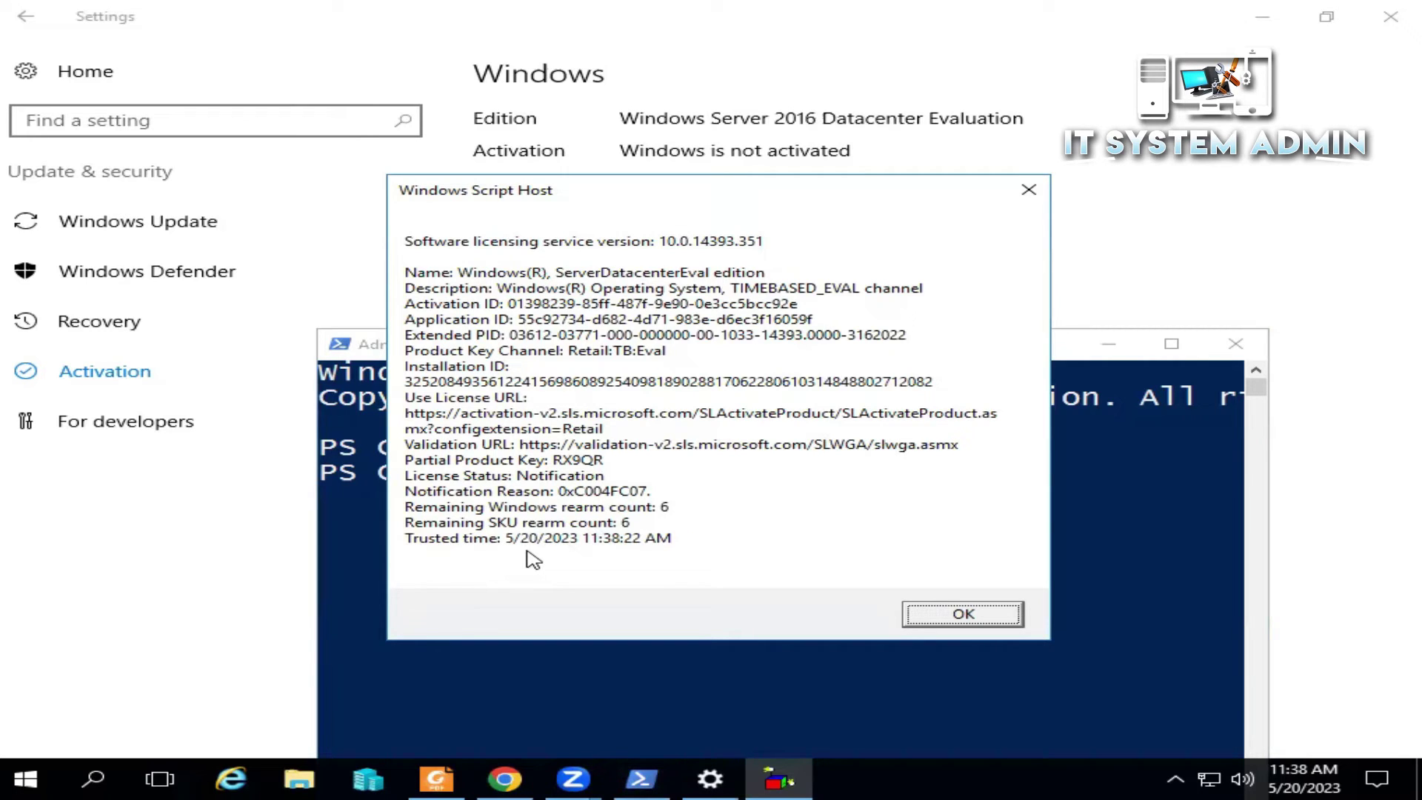
Dismiss the licence details, run slmgr -rearm, acknowledge success, and close PowerShell.
click(961, 616)
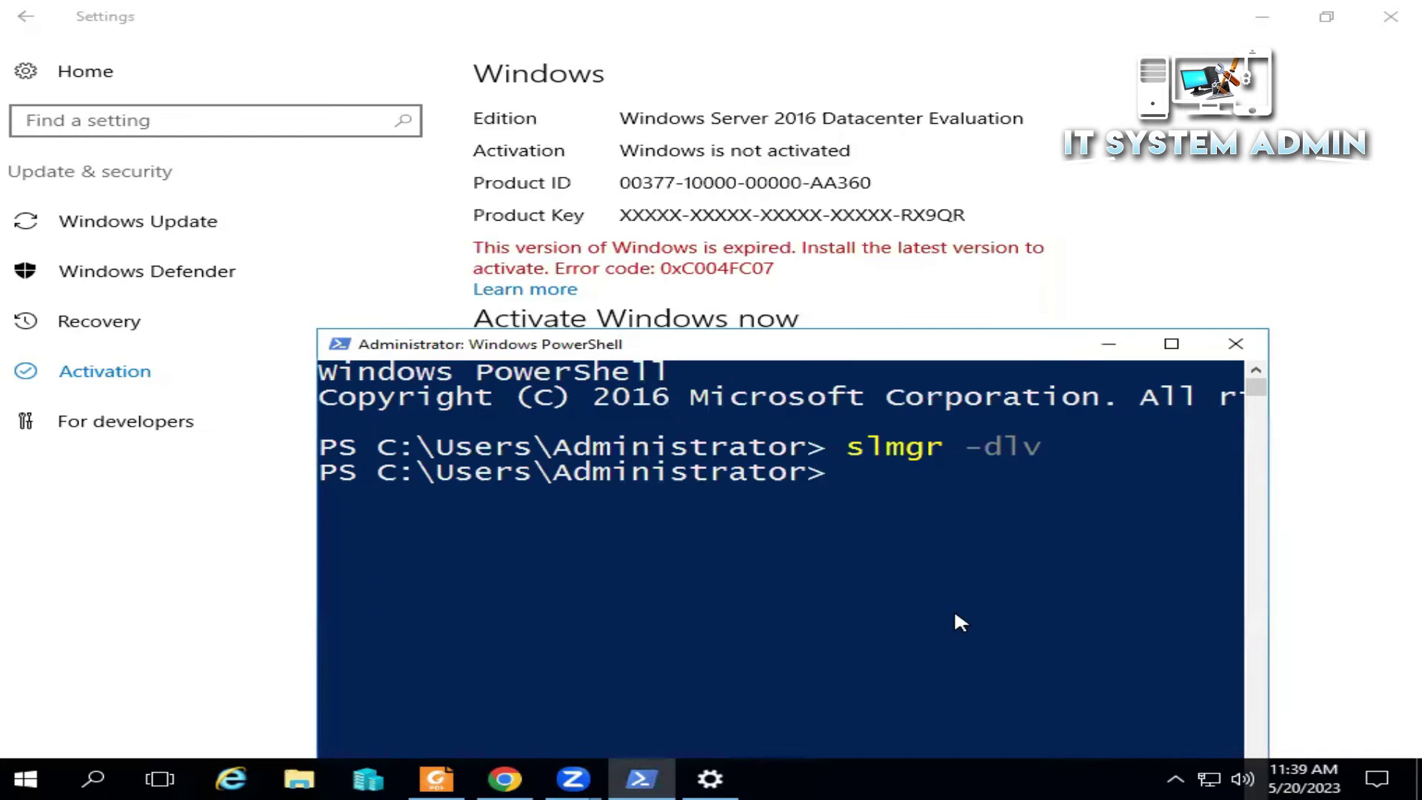
click(701, 570)
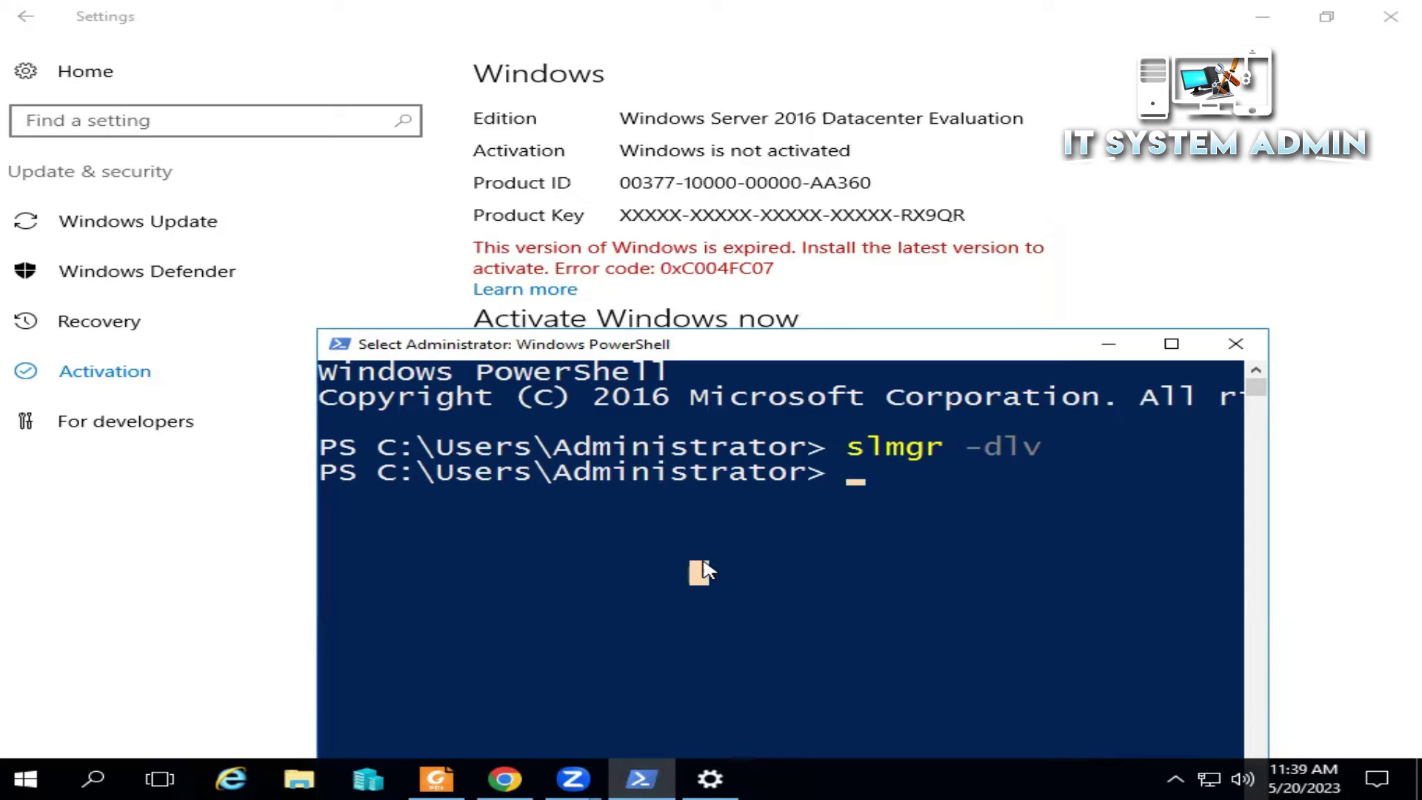
key(Escape)
key(Up)
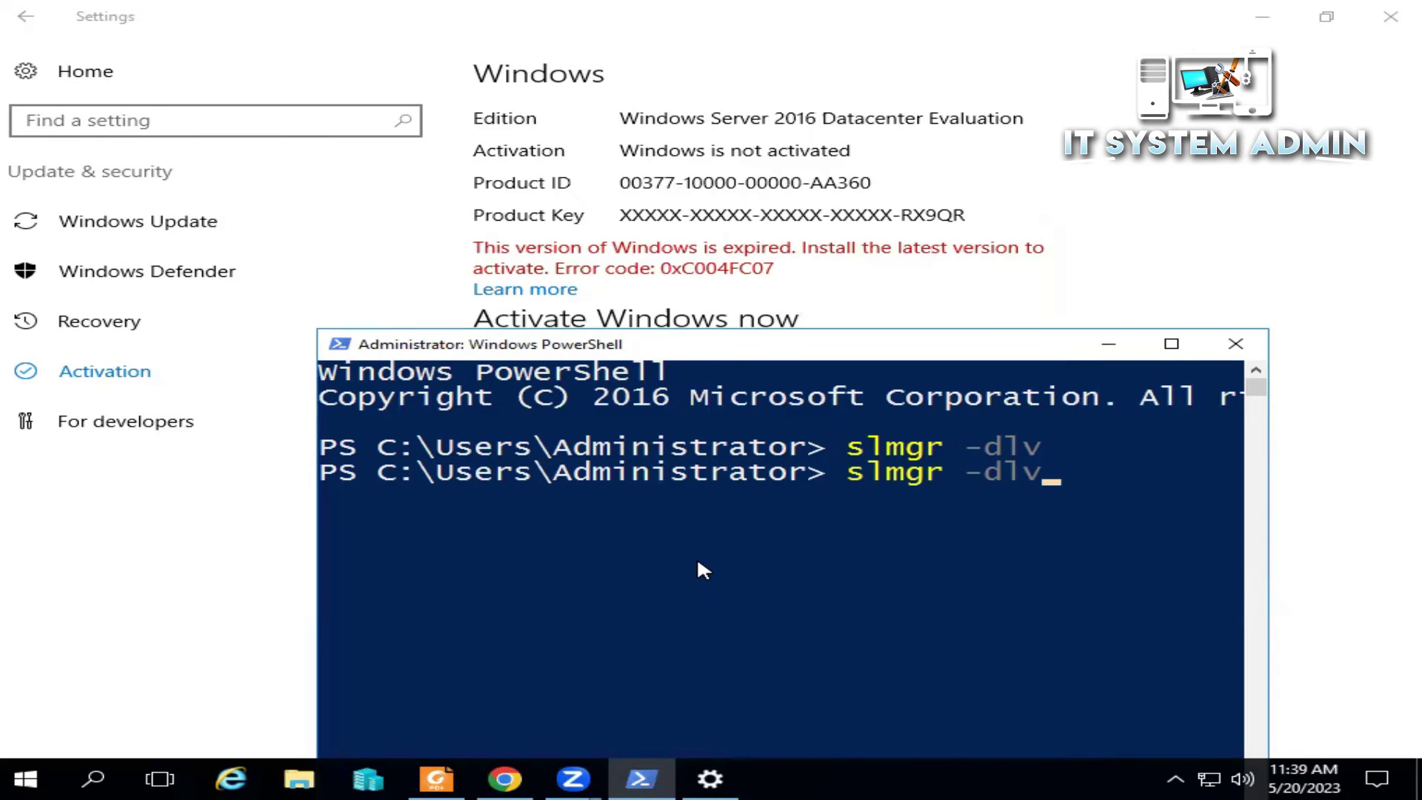
key(BackSpace)
key(BackSpace)
key(BackSpace)
key(BackSpace)
text(-rearm)
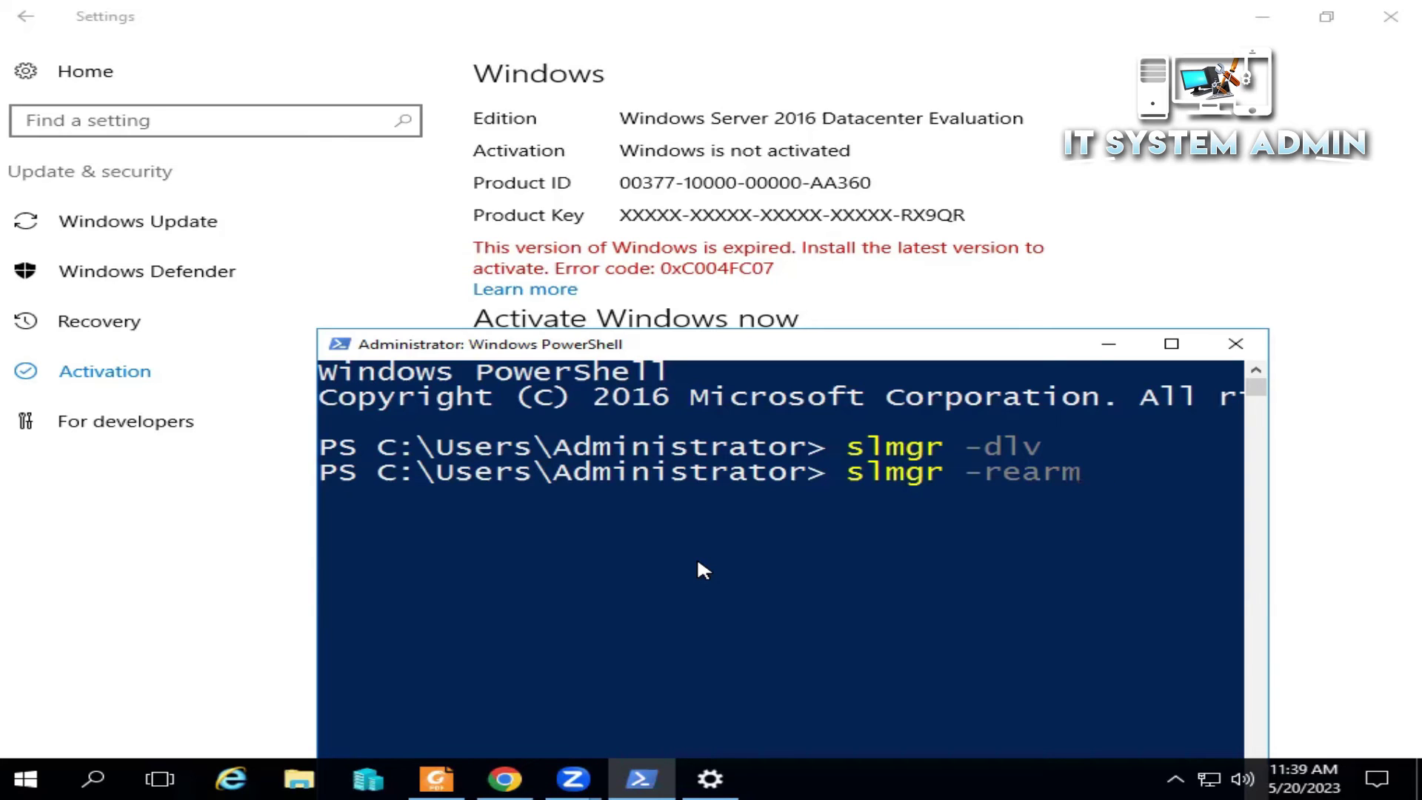
key(Return)
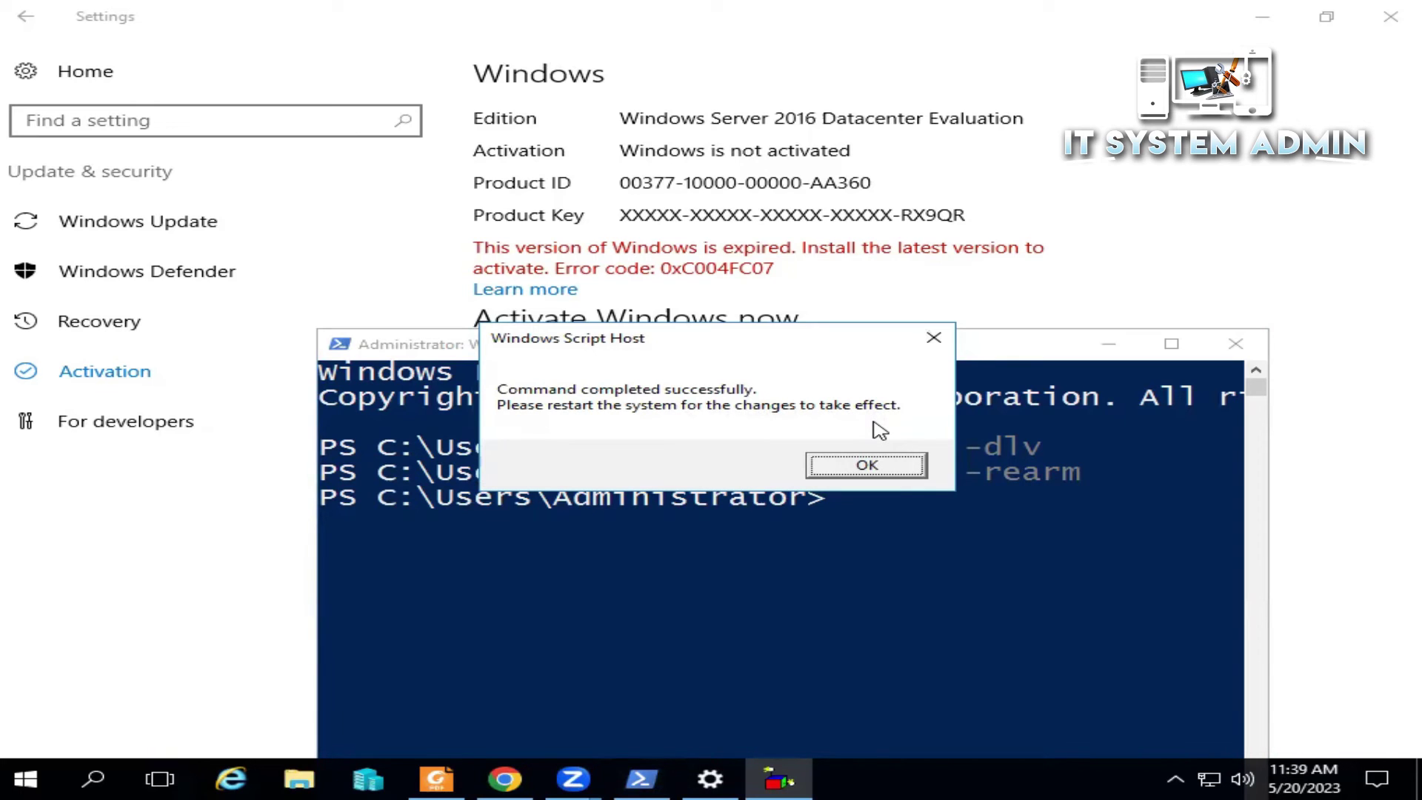
click(865, 466)
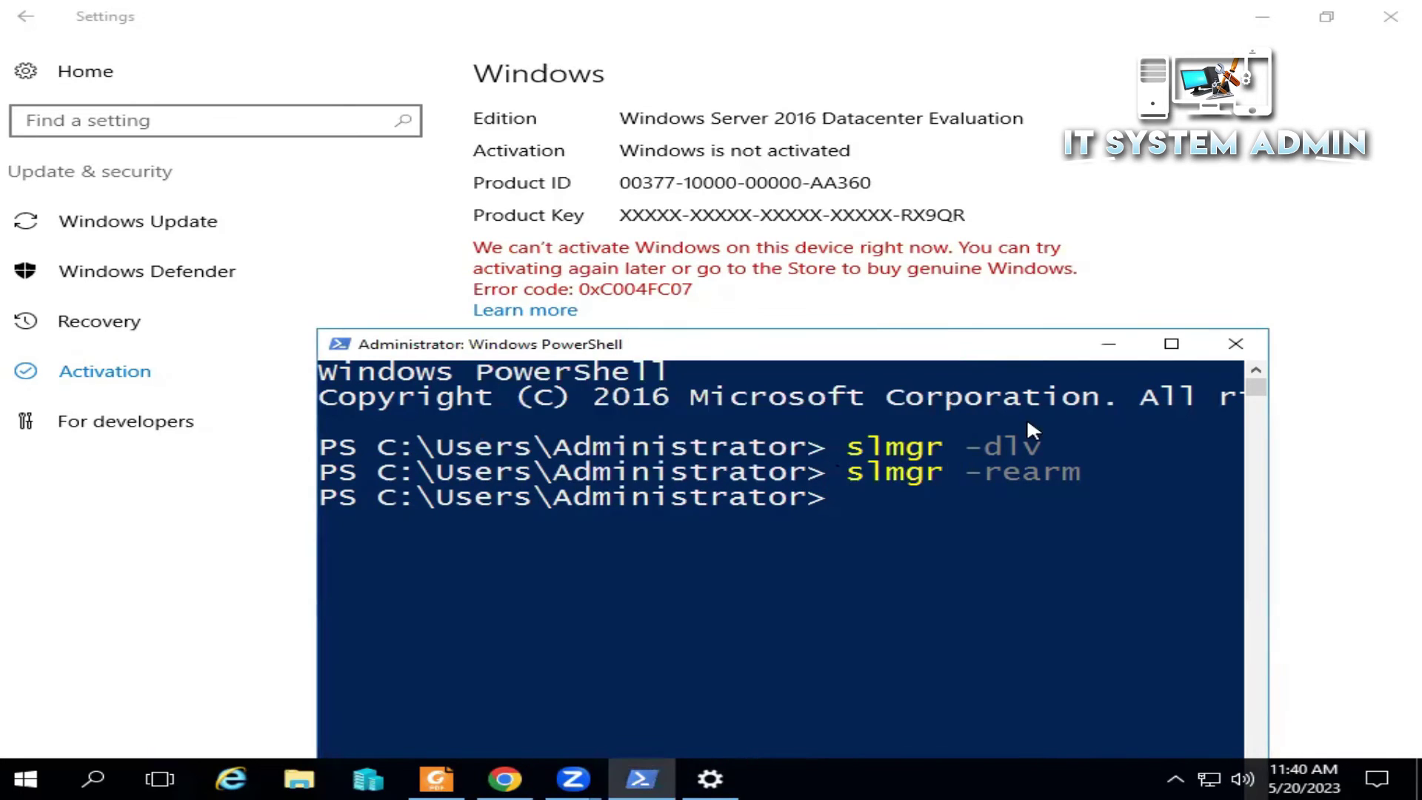
click(1218, 354)
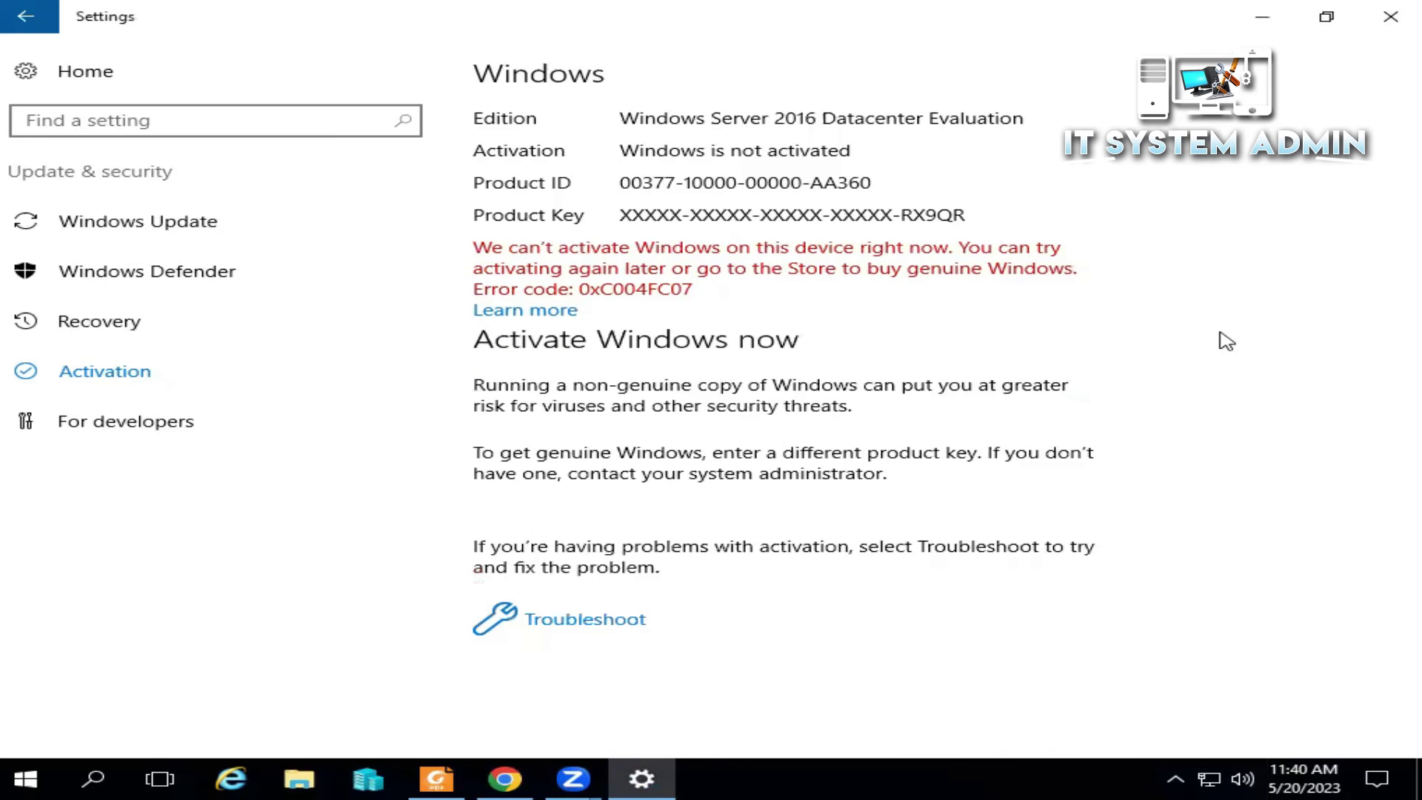
Close Settings and restart the server from the Start menu's Power options.
click(1391, 18)
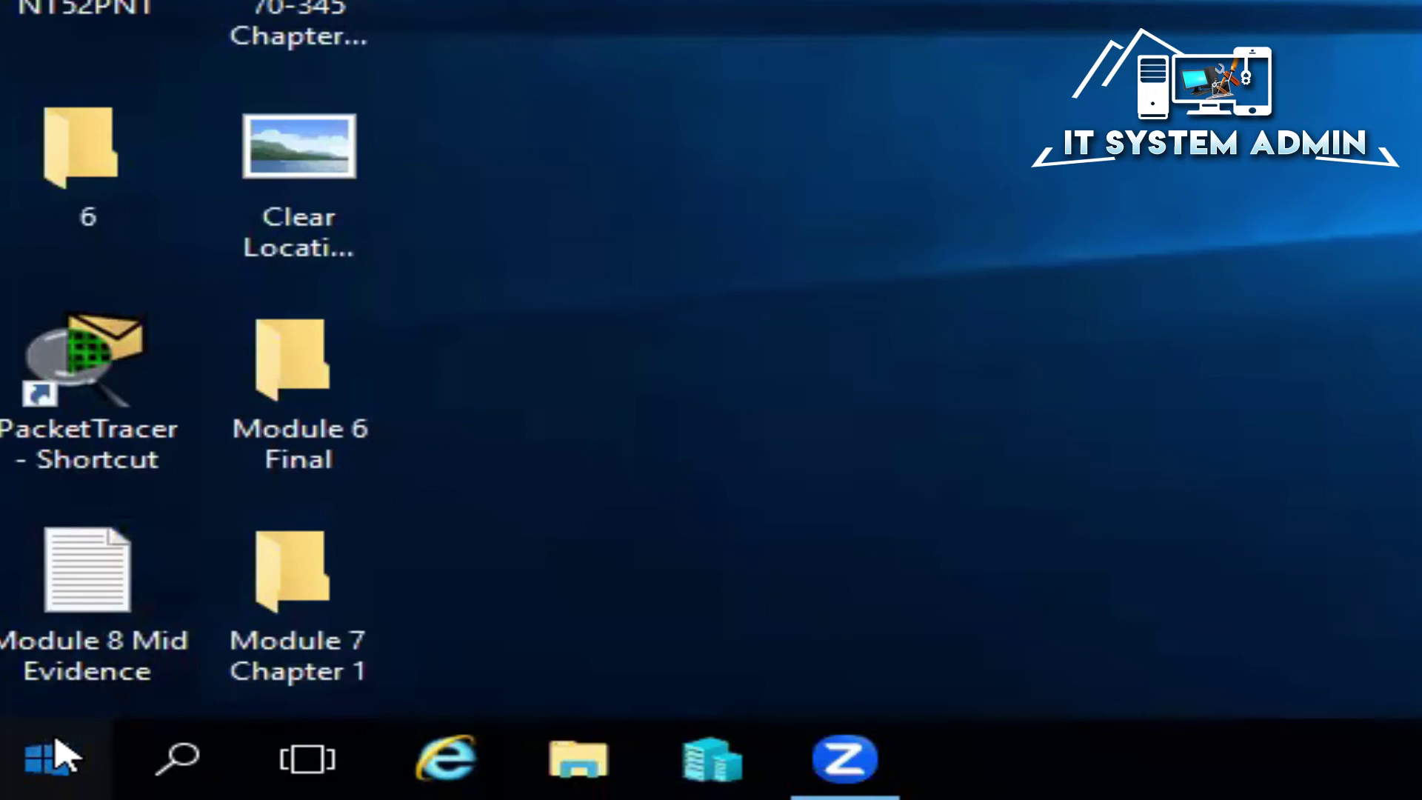
click(52, 757)
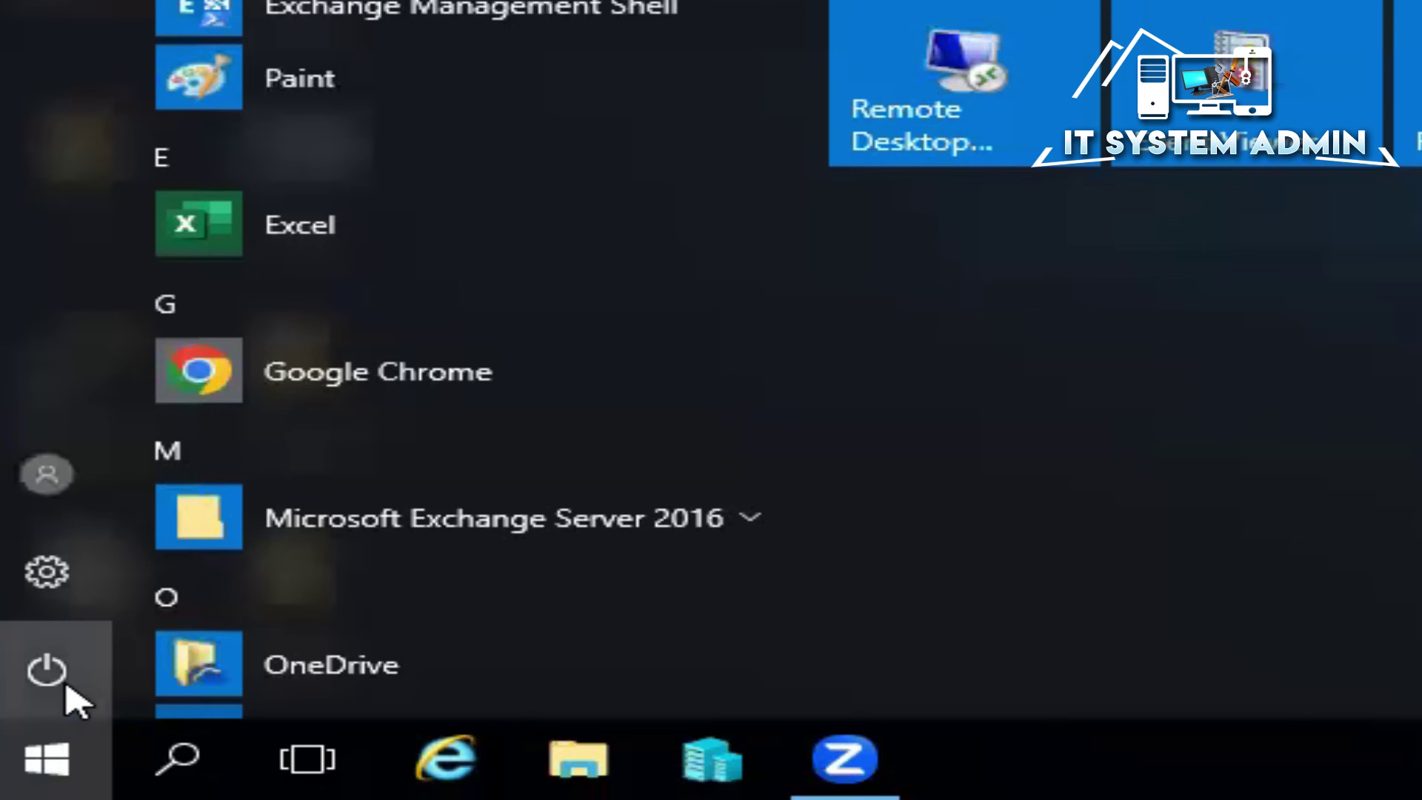
click(65, 685)
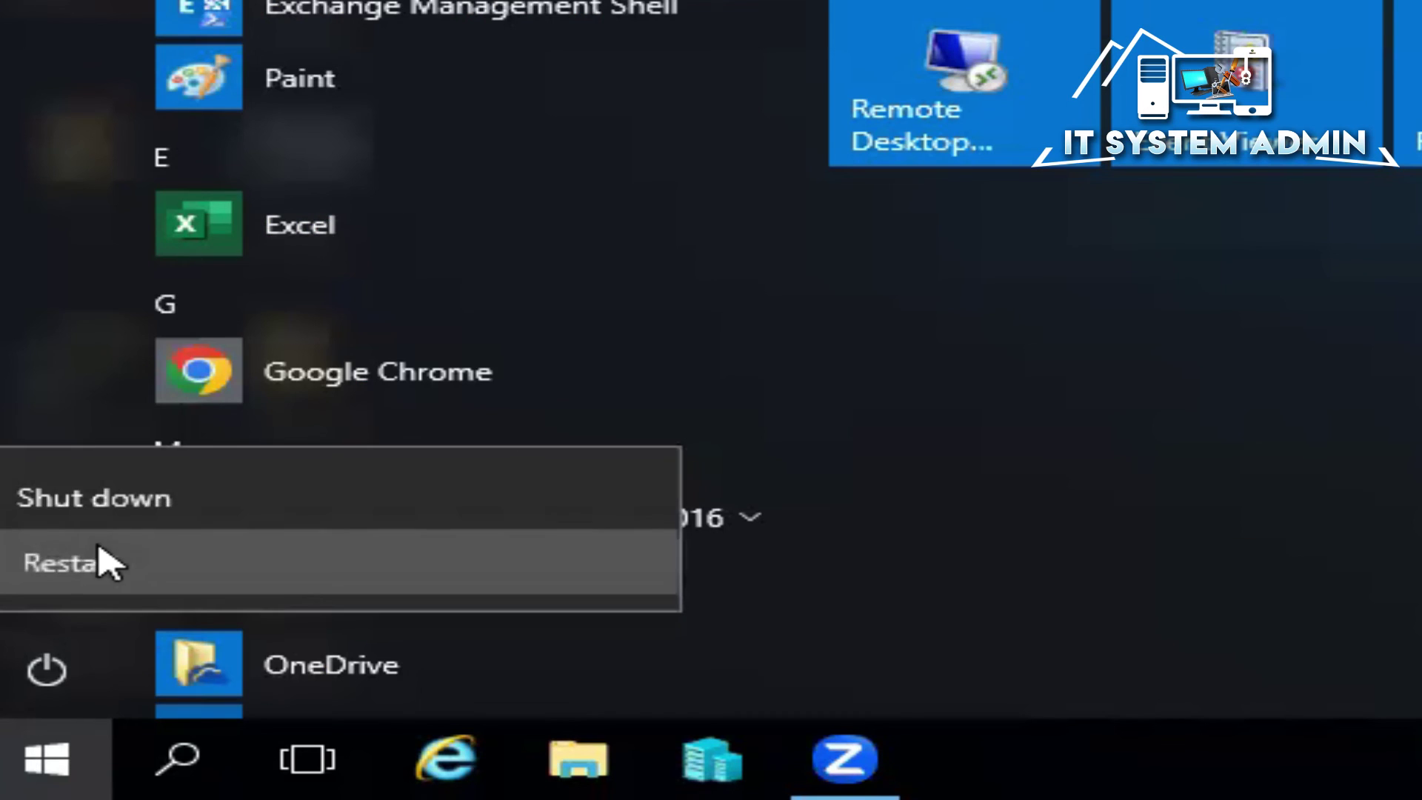
click(99, 560)
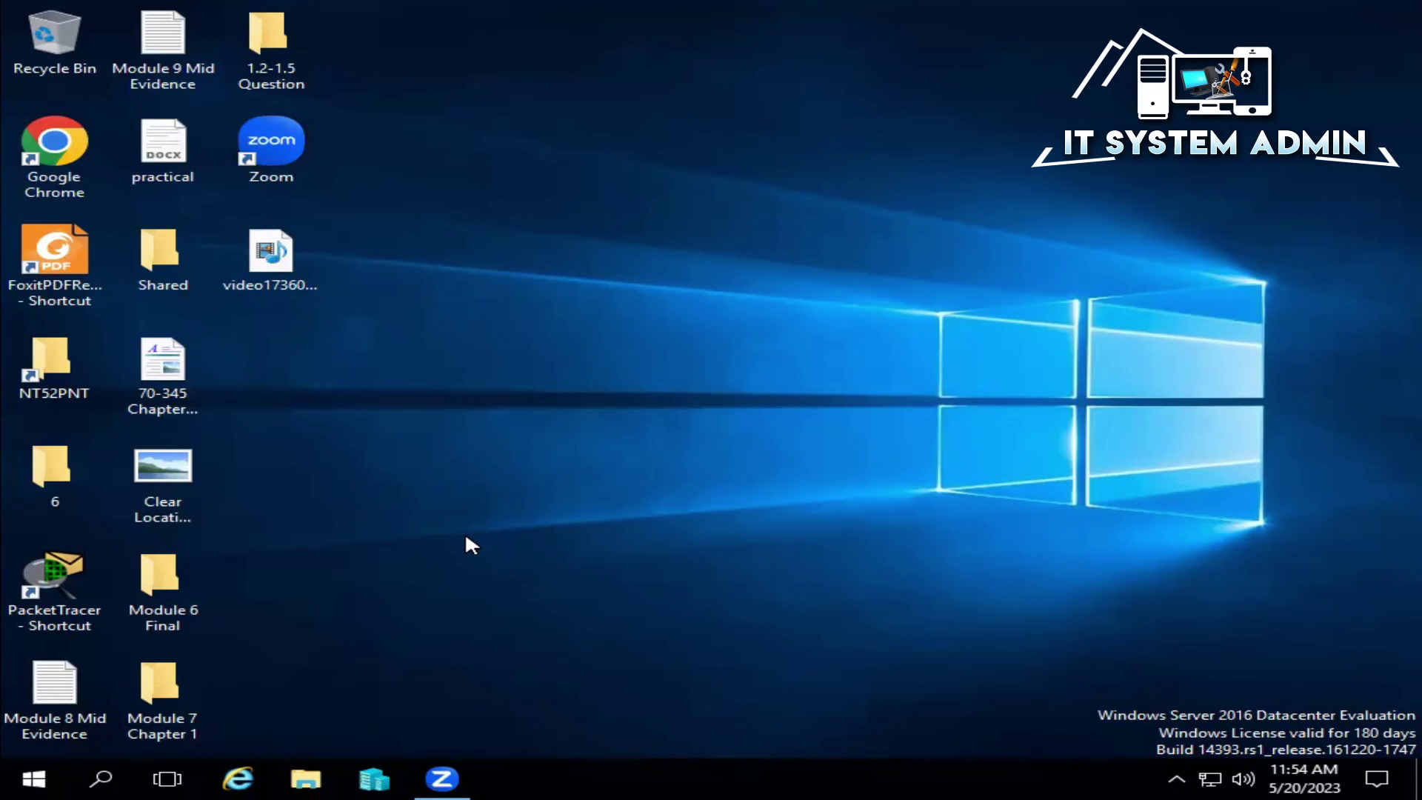
Highlight the 'License valid for 180 days' watermark and refresh the desktop.
drag(1033, 650, 1327, 746)
right_click(524, 401)
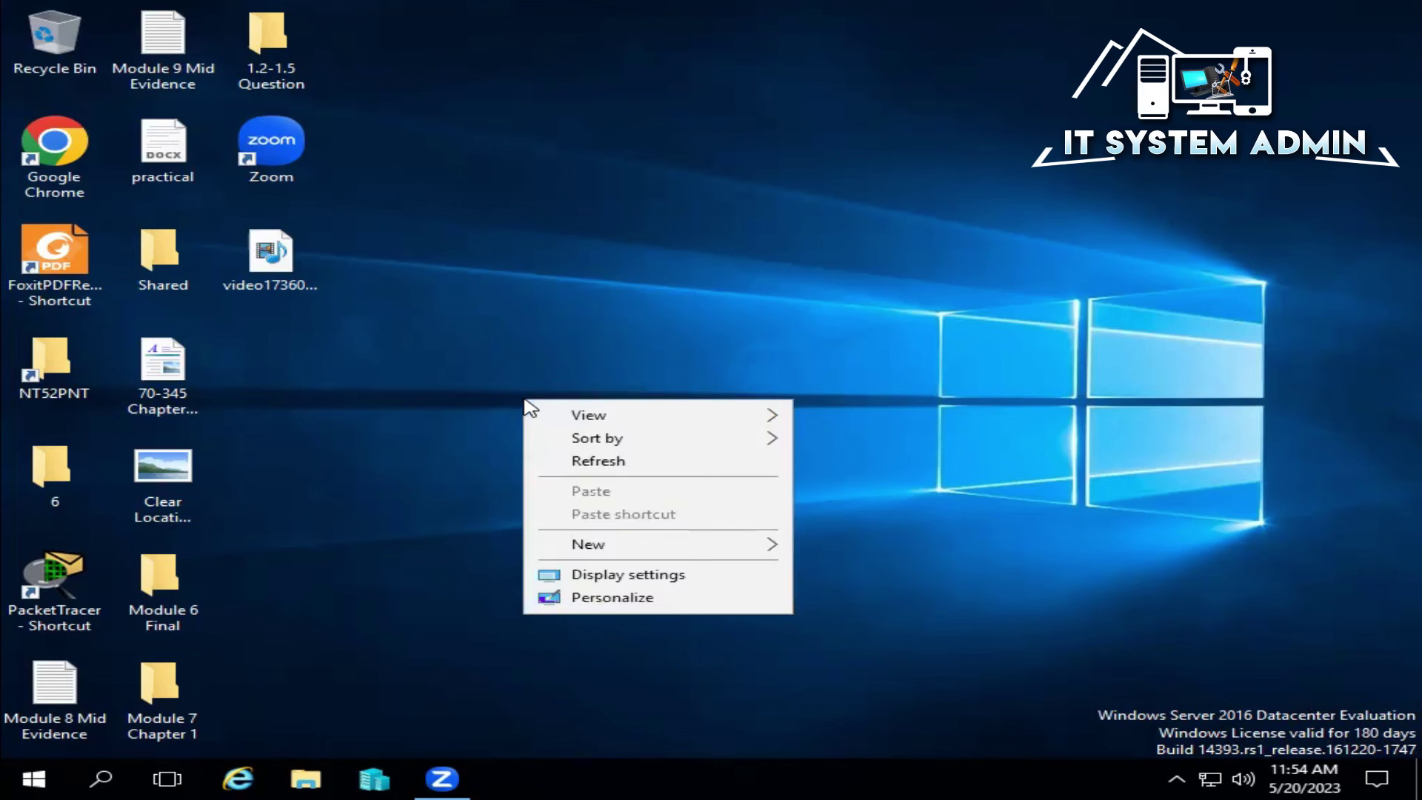
click(555, 464)
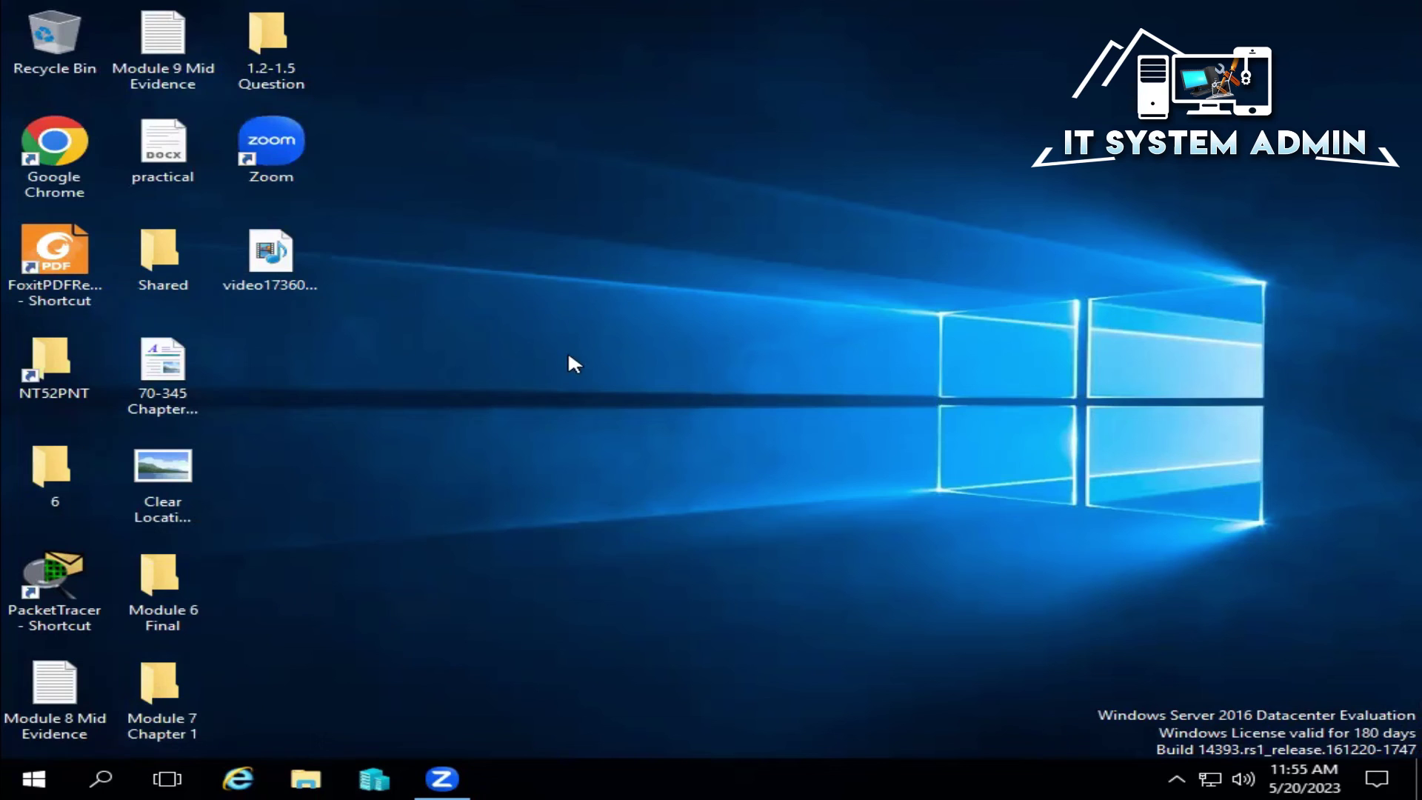
Open Settings > Update & security > Activation to confirm Windows Server 2016 is activated.
click(22, 775)
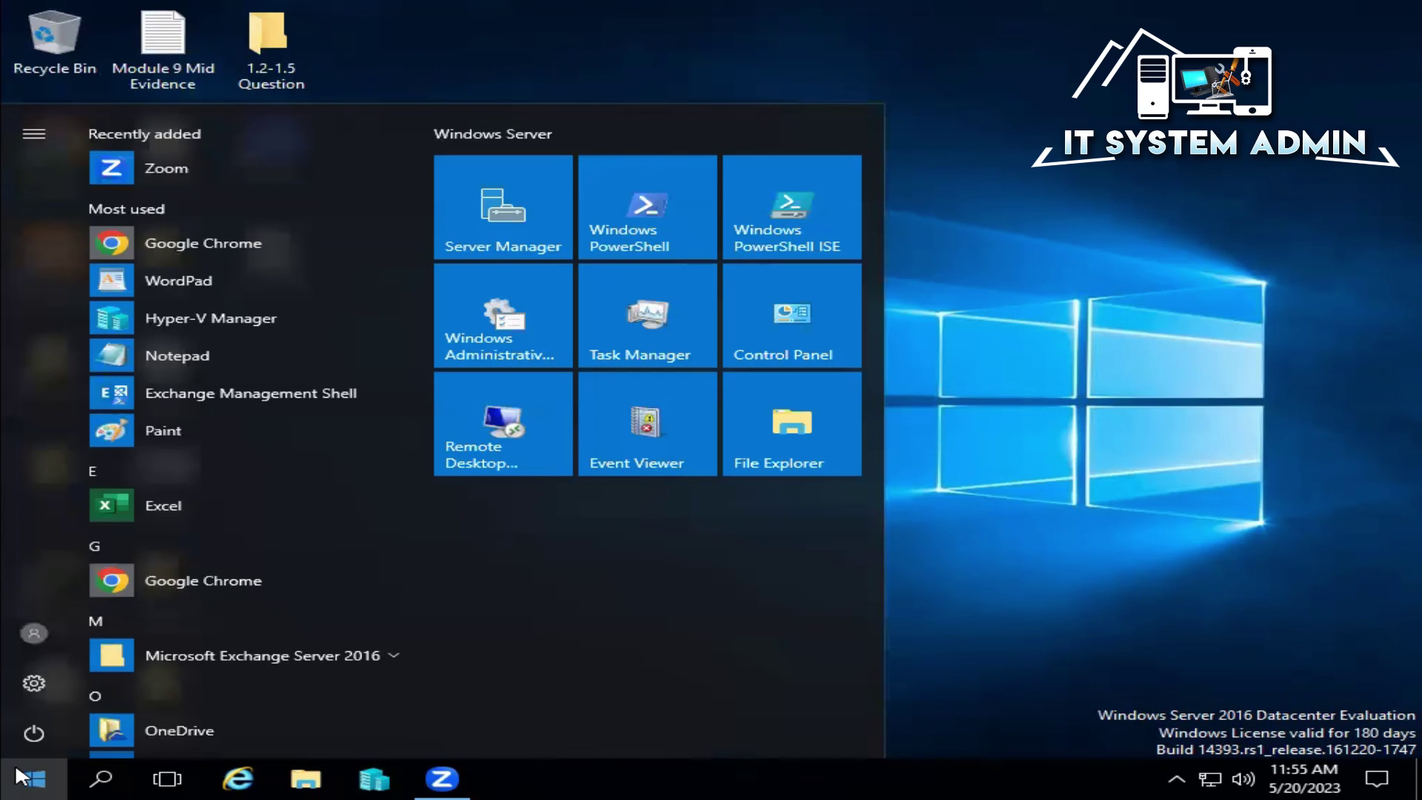
click(41, 678)
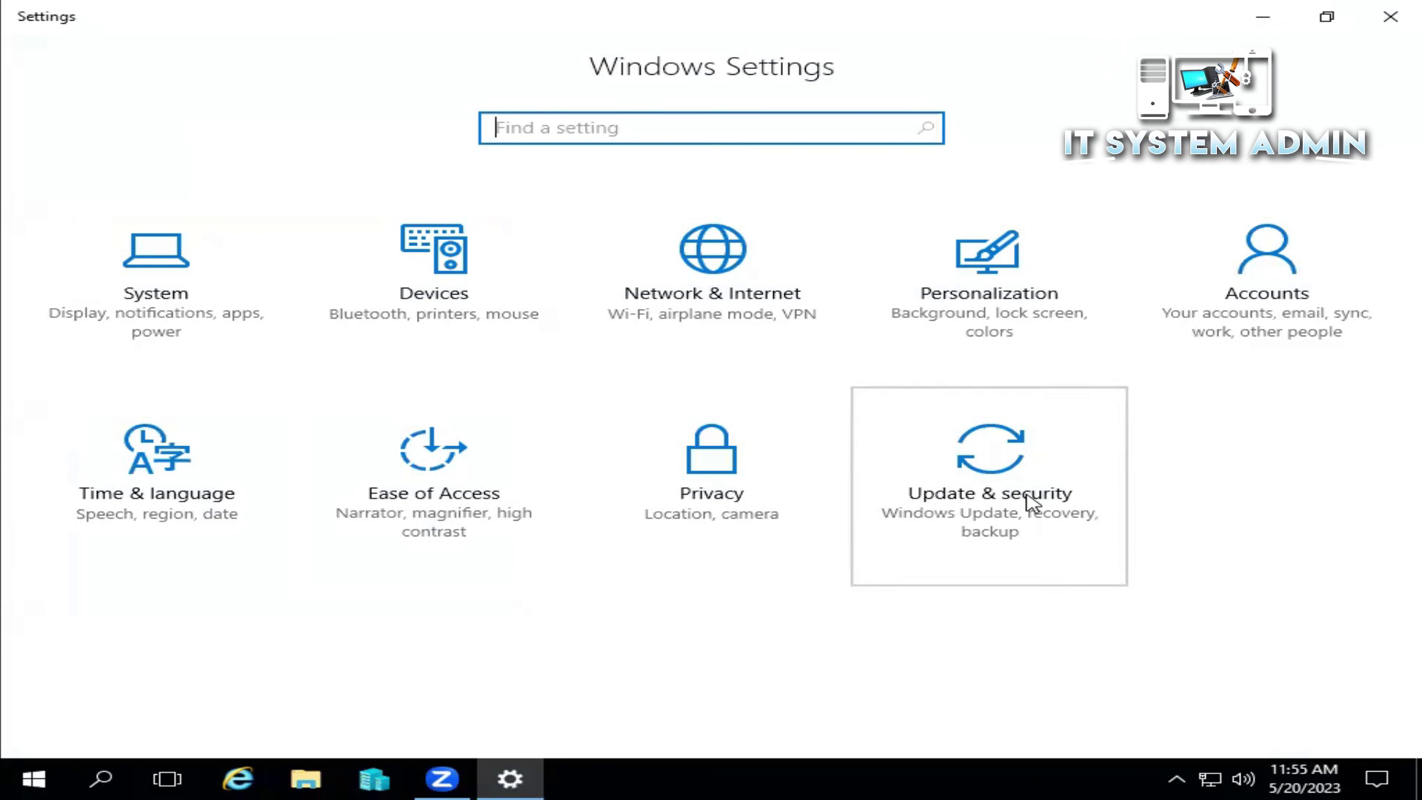
click(970, 472)
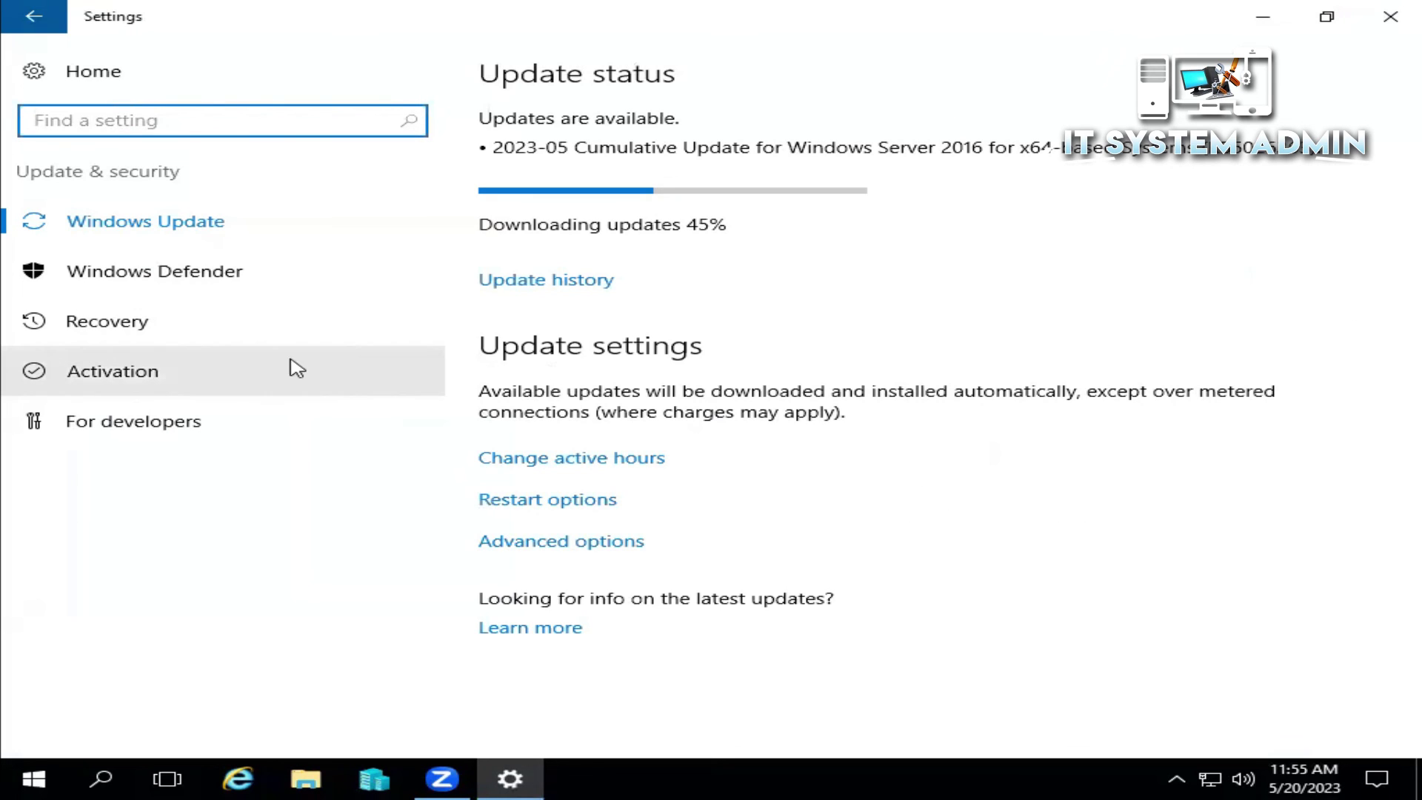
click(157, 370)
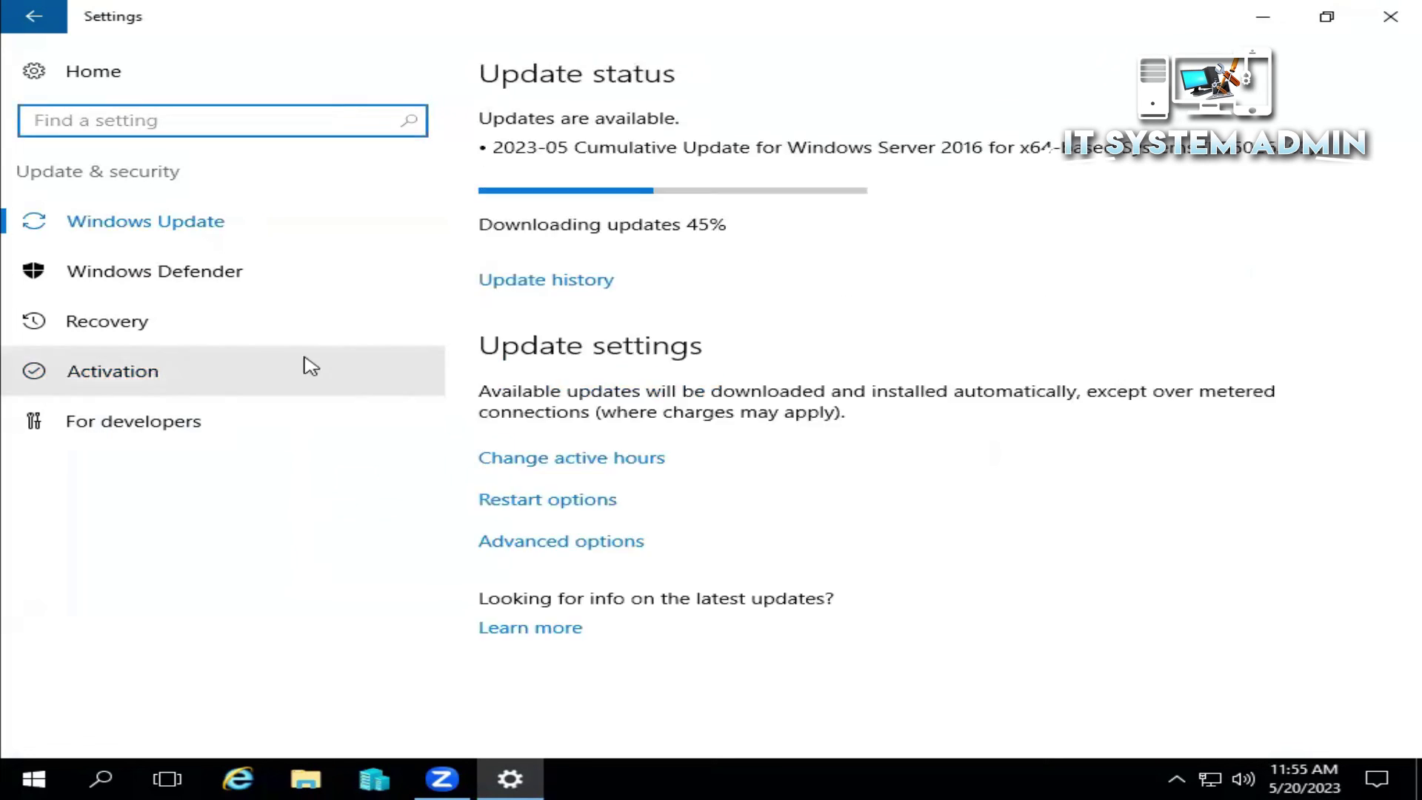
click(310, 365)
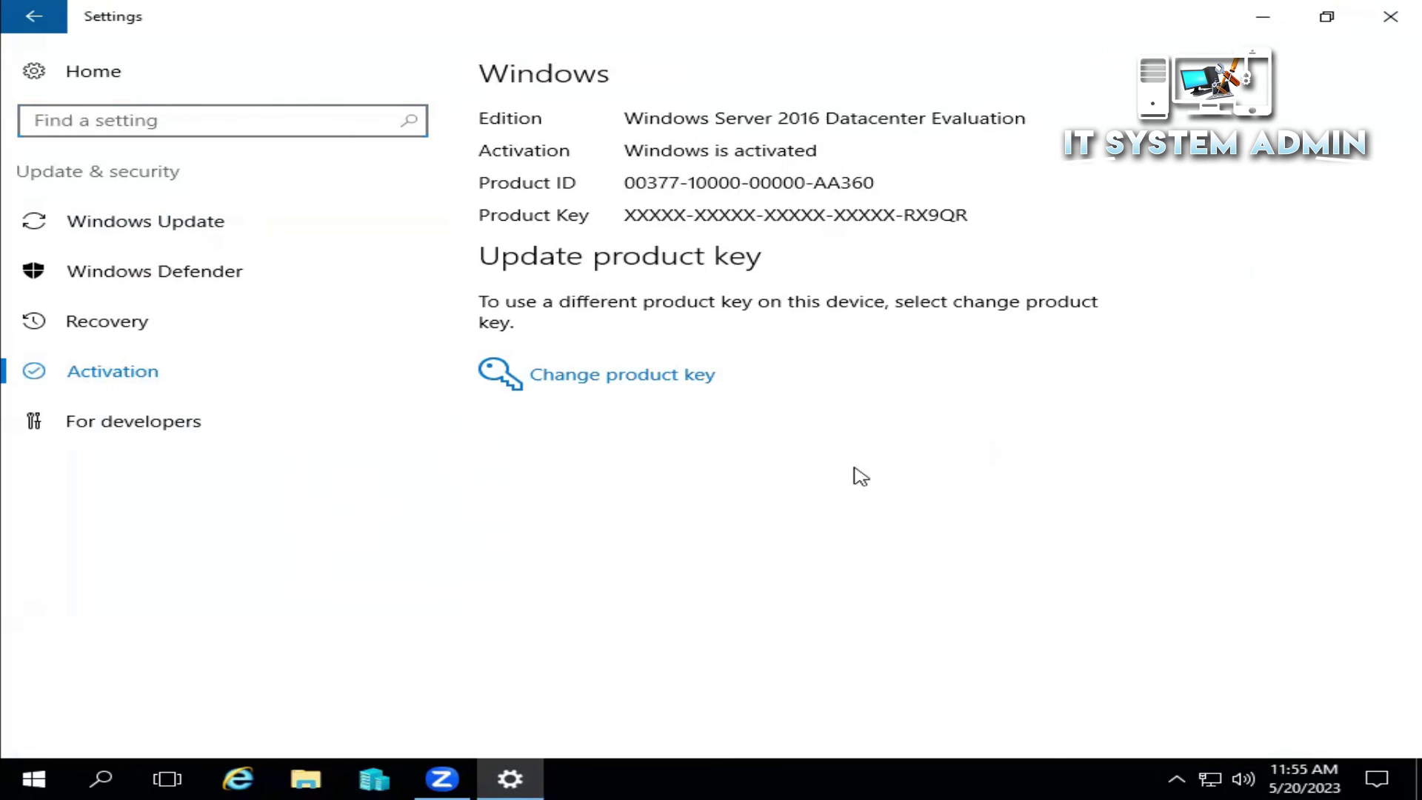
Close the Settings window to return to the desktop showing the 180-day licence notice.
click(1400, 19)
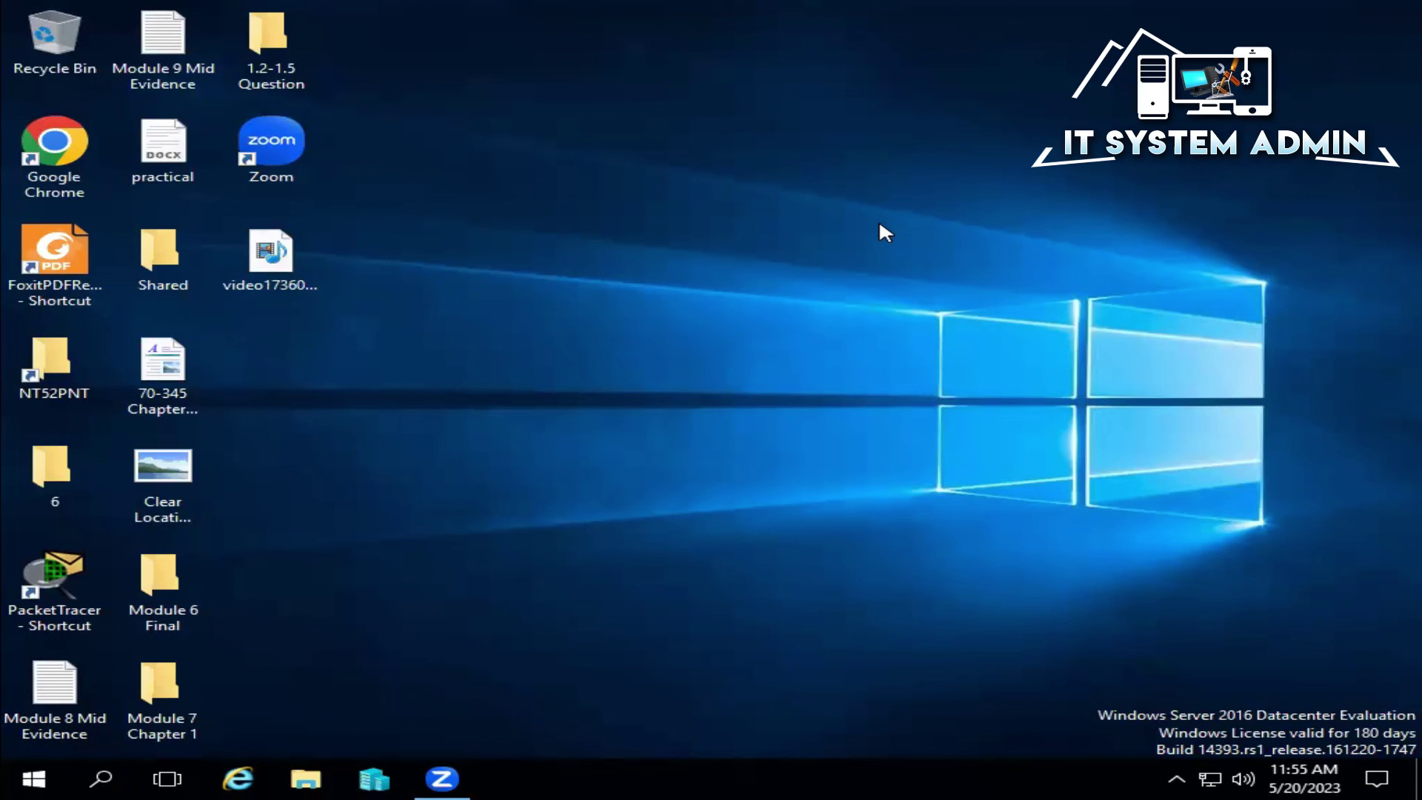